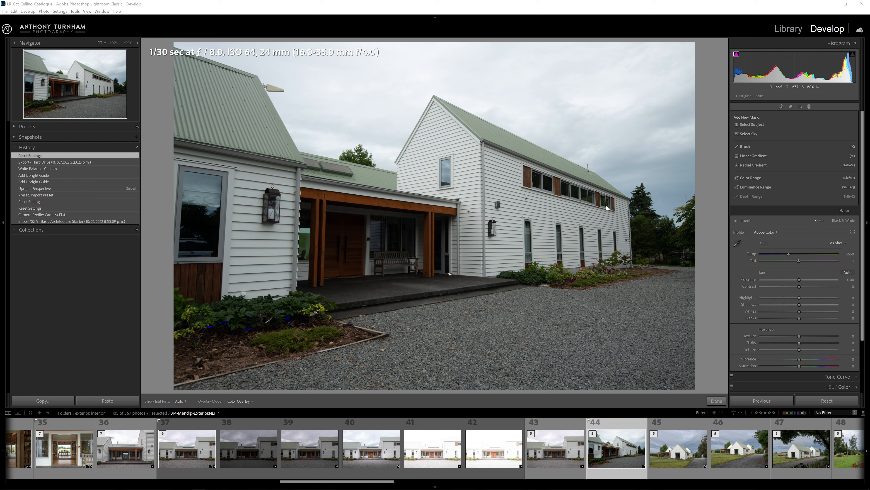
Apply the Camera Flat profile from the profile browser and compare the photo with its before view.
{"action": "left_click", "coordinate": [761, 230]}
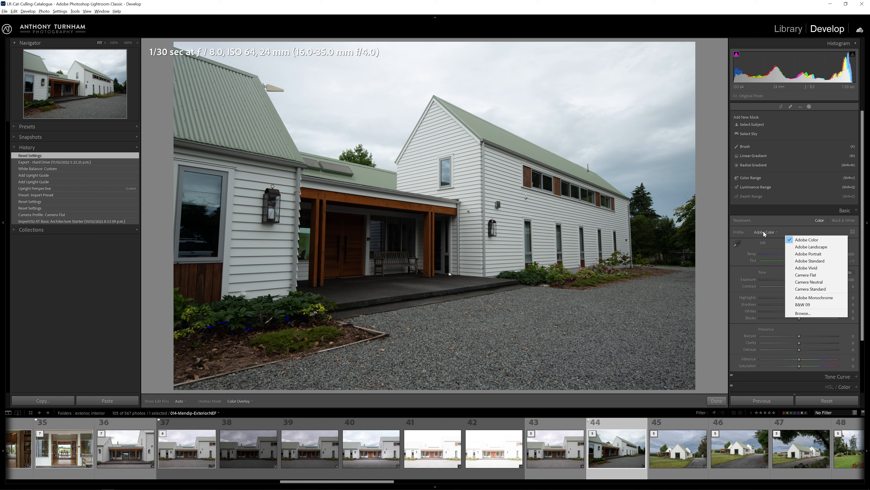
{"action": "left_click", "coordinate": [823, 313]}
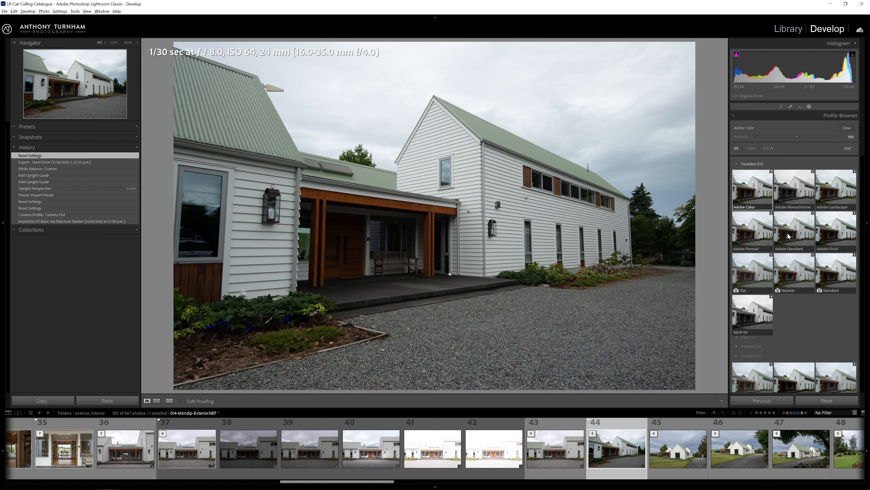
{"action": "scroll", "coordinate": [756, 184], "scroll_direction": "down", "scroll_amount": 6}
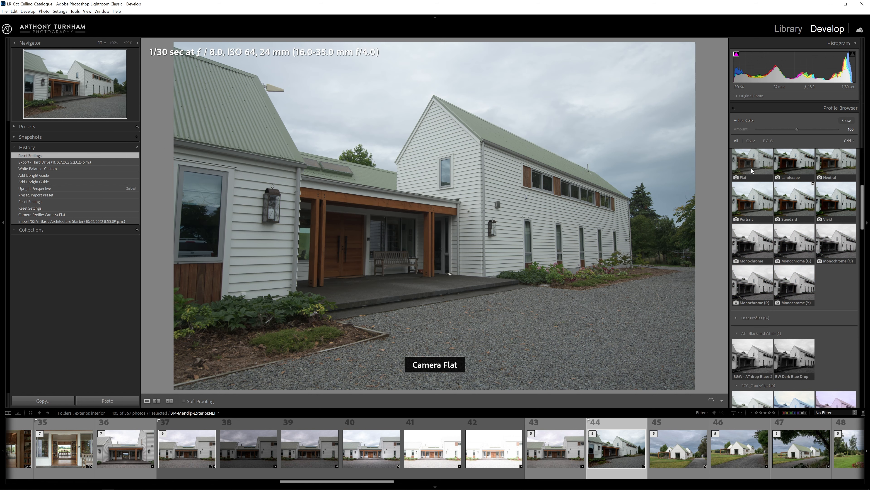
{"action": "left_click", "coordinate": [755, 167]}
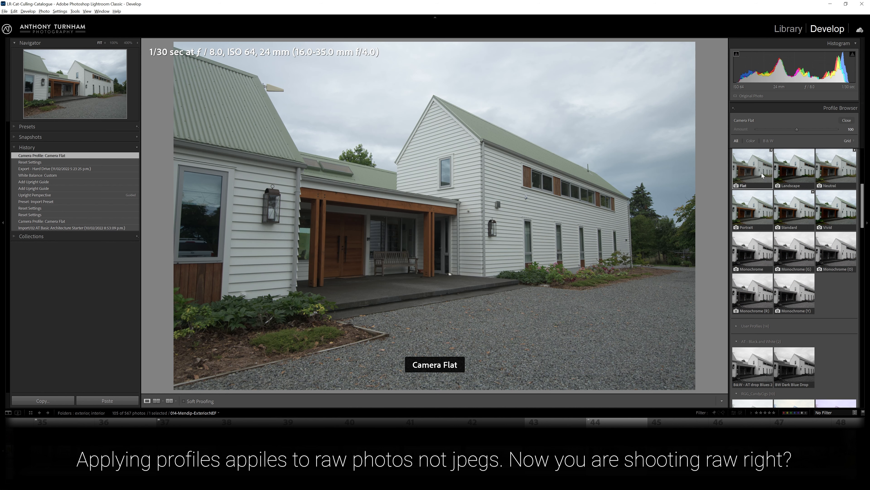
{"action": "double_click", "coordinate": [745, 171]}
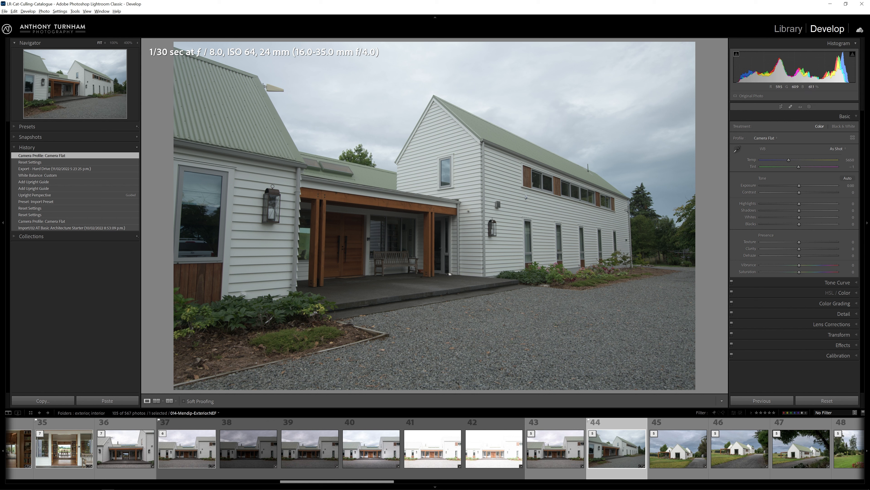
{"action": "key", "text": "backslash"}
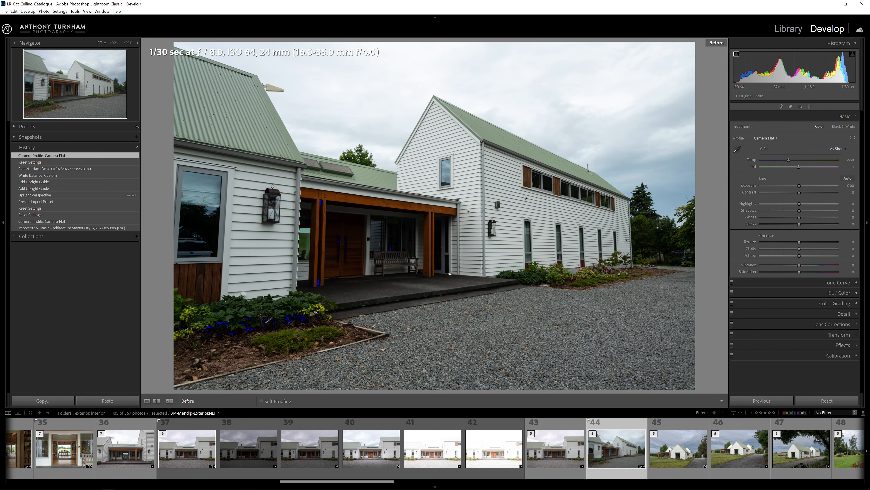
{"action": "key", "text": "backslash"}
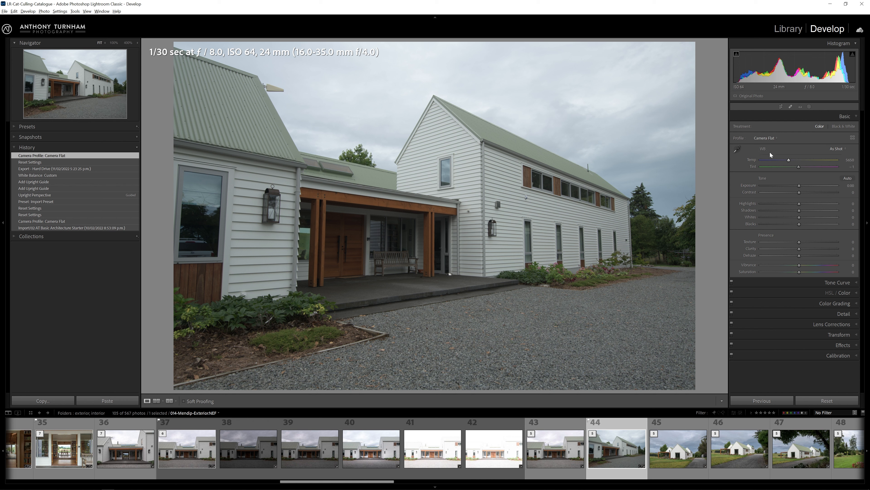
Set the white balance by sampling a neutral spot on the house's white siding with the picker.
{"action": "left_click", "coordinate": [737, 150]}
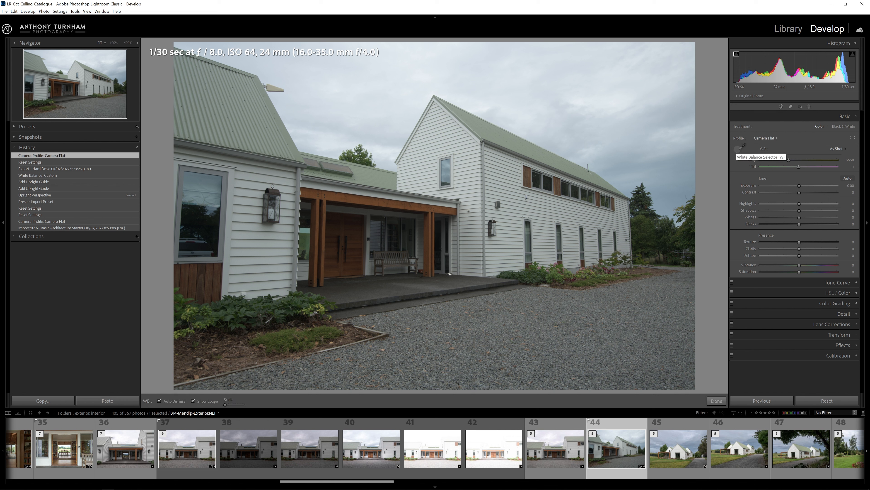
{"action": "left_click", "coordinate": [500, 169]}
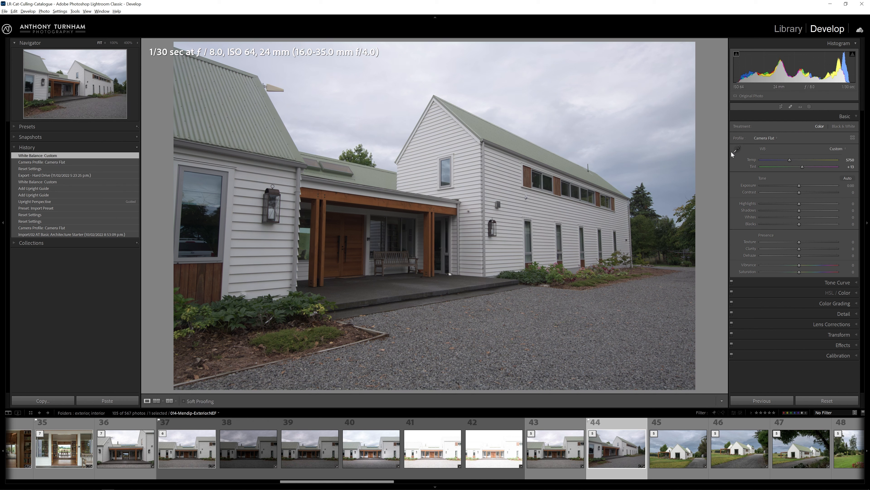
{"action": "left_click", "coordinate": [737, 149]}
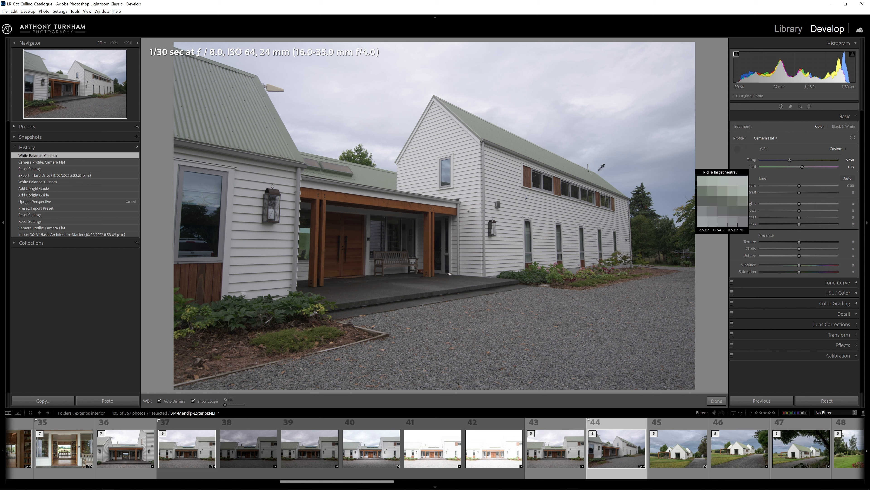
{"action": "left_click", "coordinate": [498, 184]}
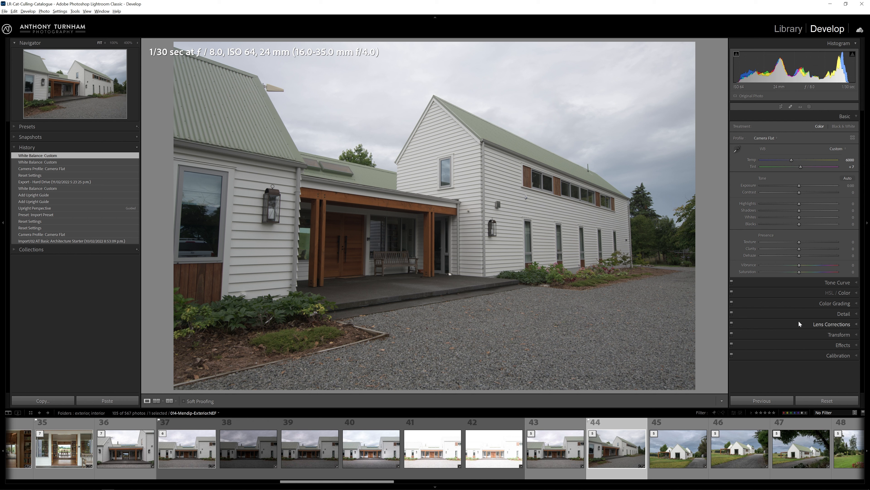
Enable Remove Chromatic Aberration in the Lens Corrections panel.
{"action": "left_click", "coordinate": [841, 327]}
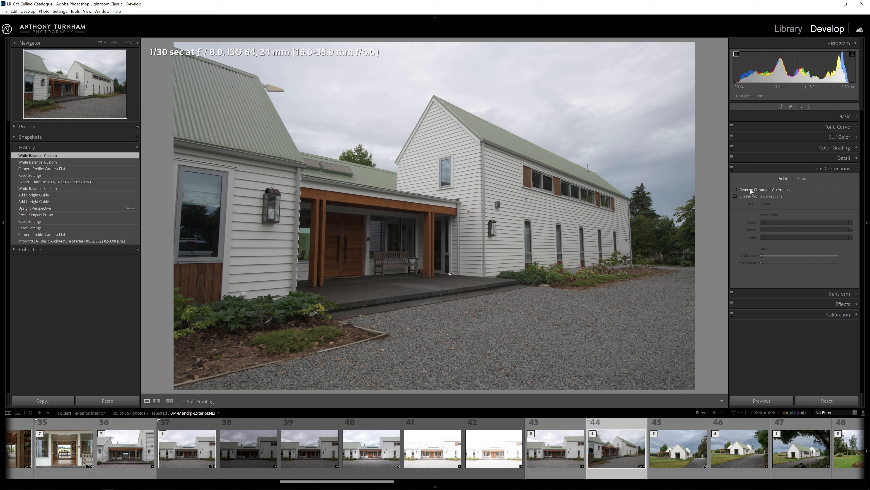
{"action": "left_click", "coordinate": [736, 189]}
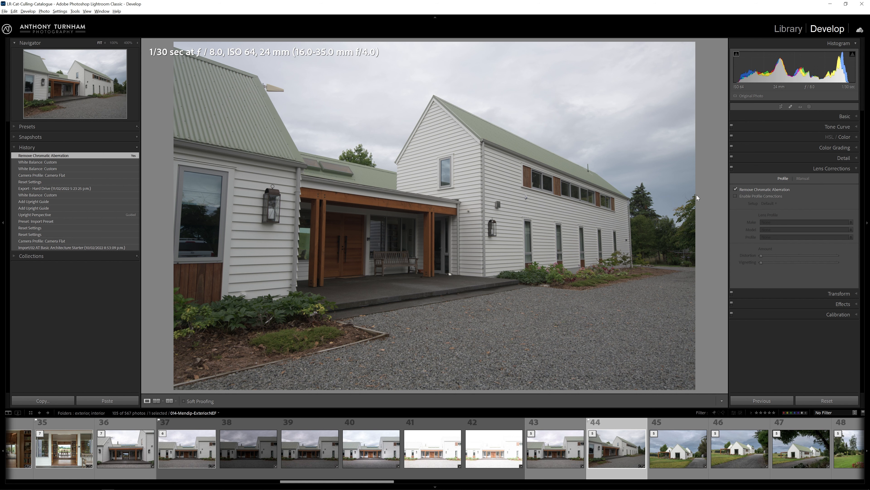
Zoom into the tree and siding edges, toggling chromatic aberration removal off and on to compare fringing.
{"action": "left_click", "coordinate": [692, 205]}
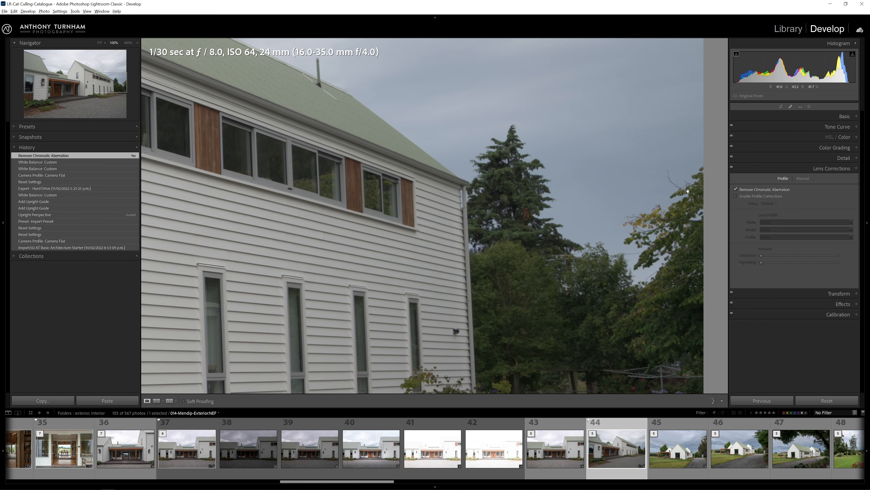
{"action": "left_click", "coordinate": [736, 189]}
{"action": "left_click", "coordinate": [128, 43]}
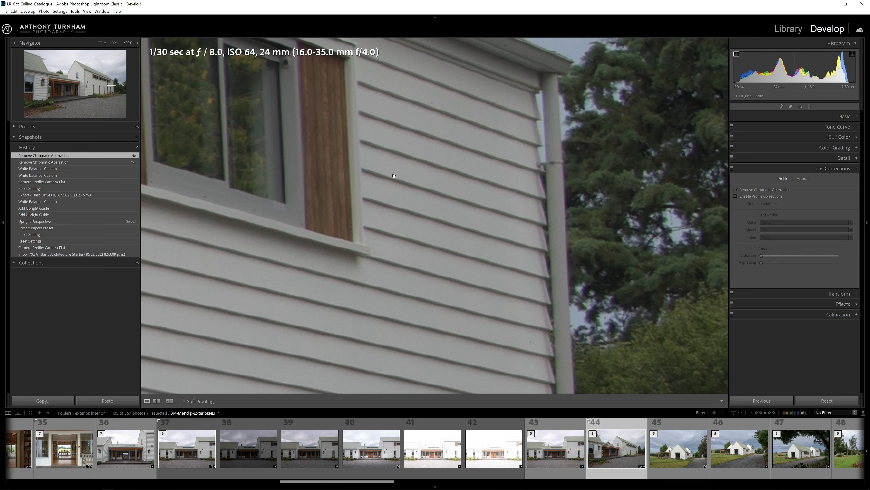
{"action": "left_click_drag", "start_coordinate": [575, 182], "coordinate": [334, 286]}
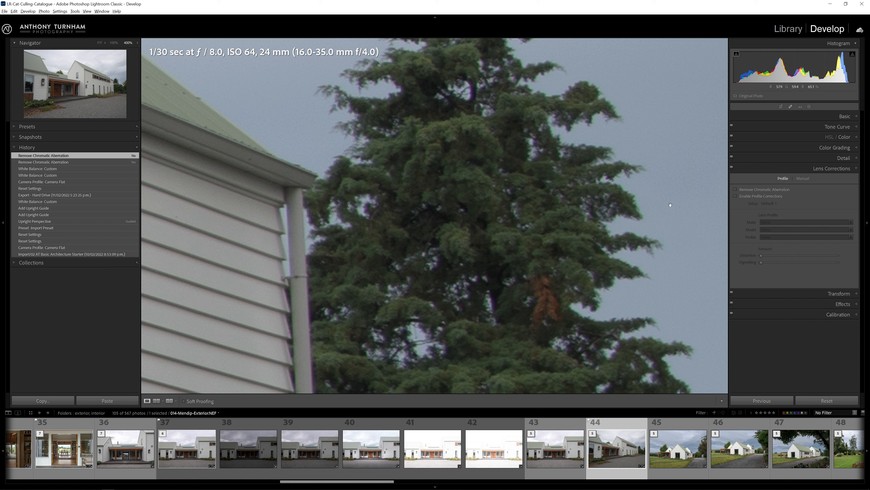
{"action": "left_click", "coordinate": [735, 190]}
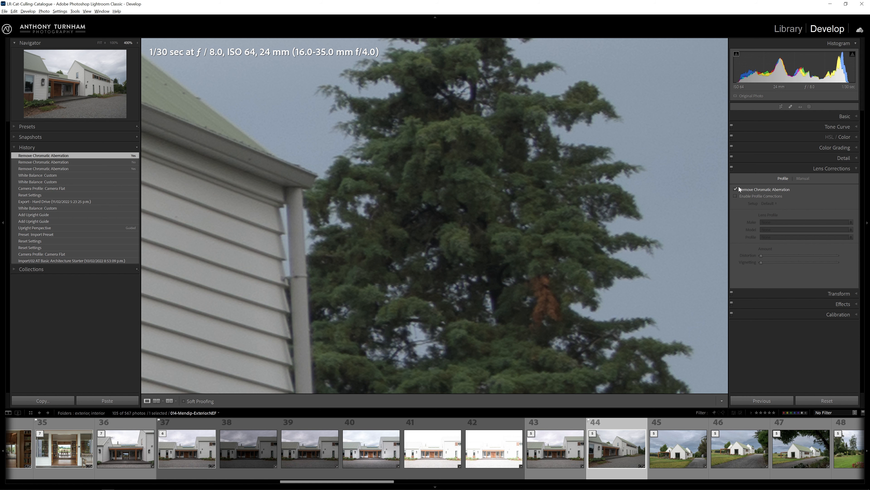
{"action": "left_click", "coordinate": [576, 223]}
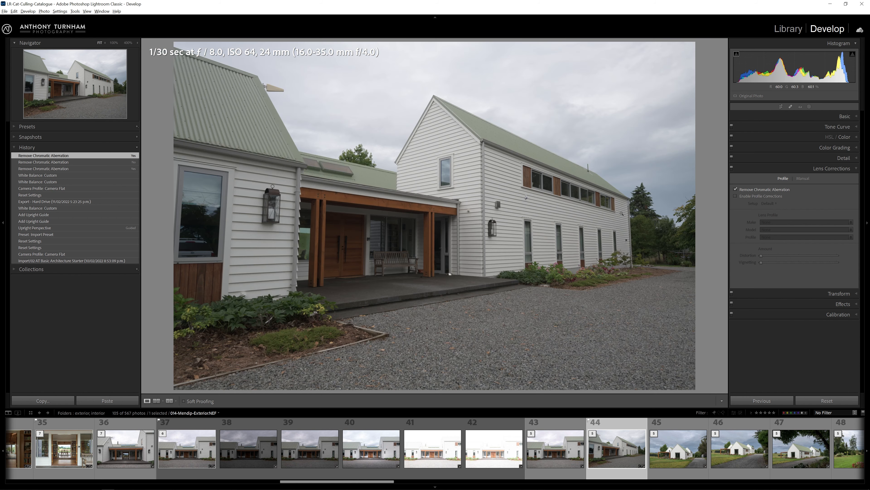
{"action": "left_click", "coordinate": [636, 203]}
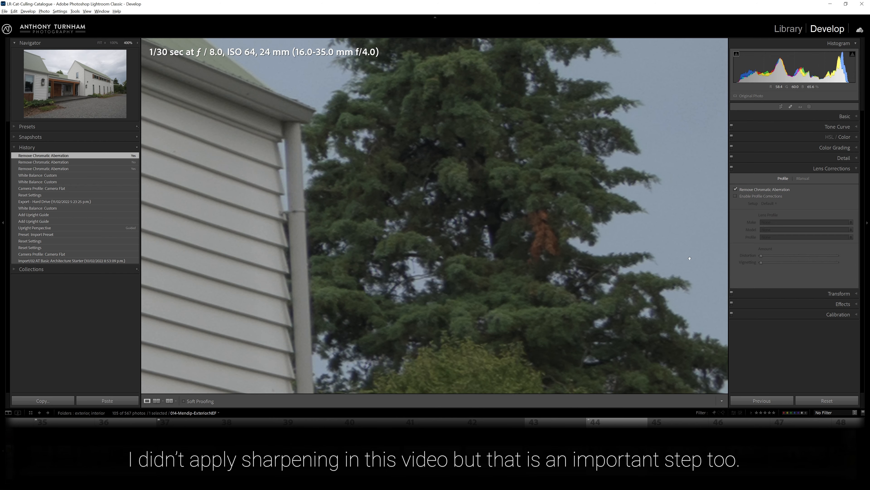
{"action": "left_click_drag", "start_coordinate": [690, 258], "coordinate": [714, 260]}
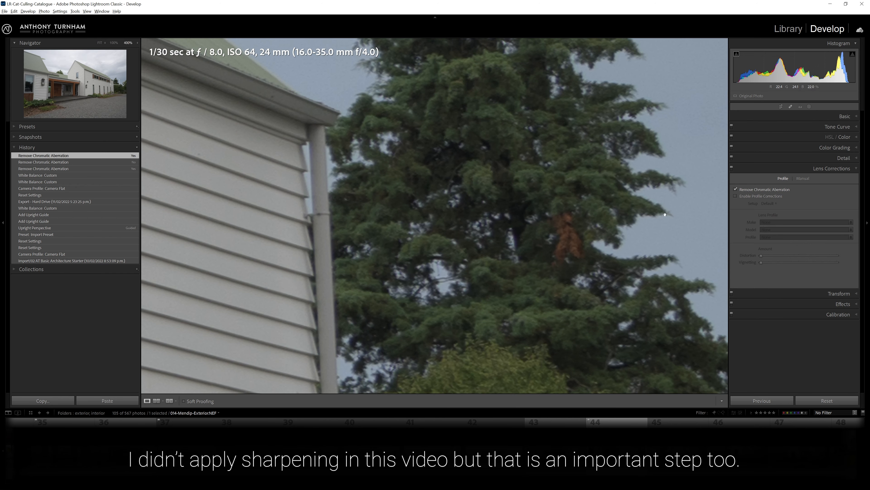
{"action": "key", "text": "z"}
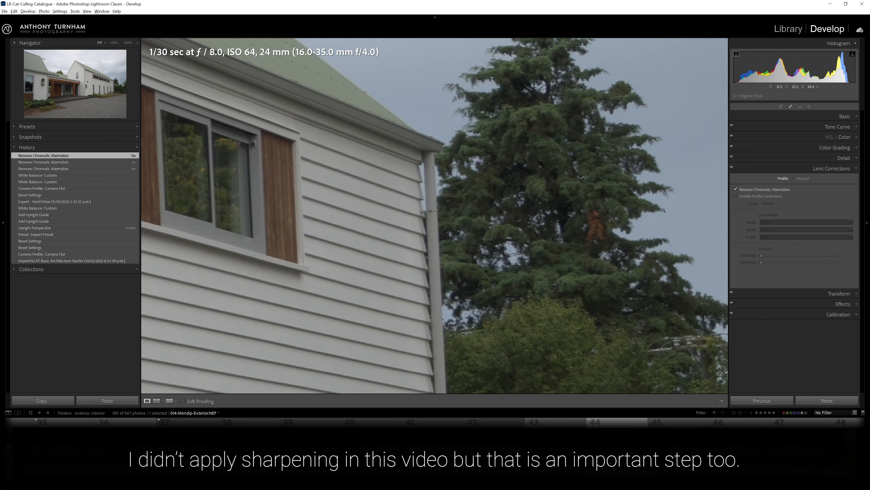
Enable Profile Corrections, toggling it off and on to compare the lens distortion and vignetting correction.
{"action": "left_click", "coordinate": [735, 196]}
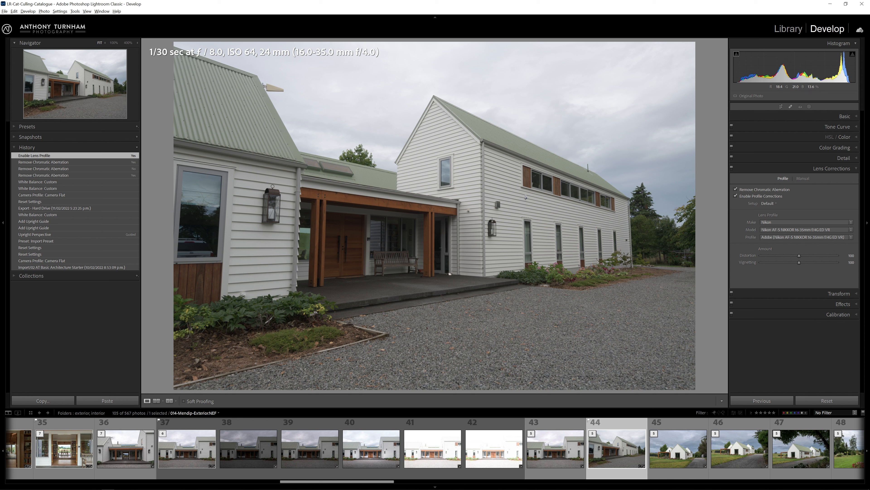
{"action": "left_click", "coordinate": [748, 197]}
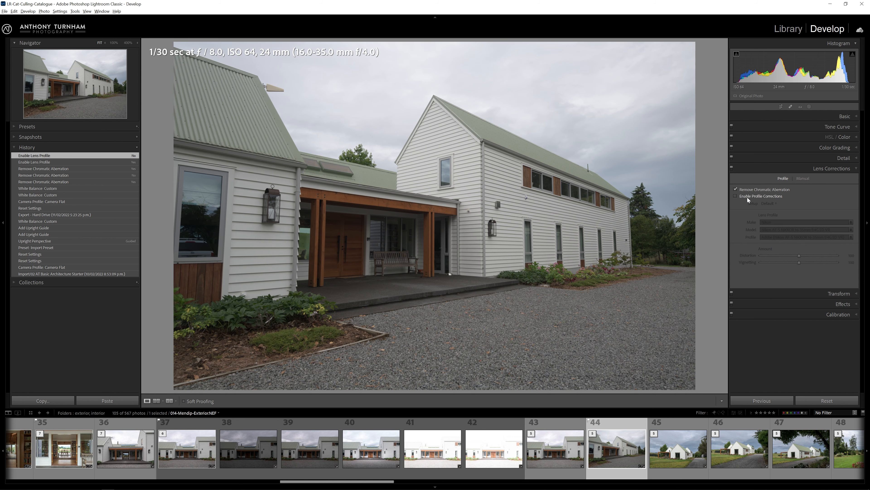
{"action": "left_click", "coordinate": [748, 197]}
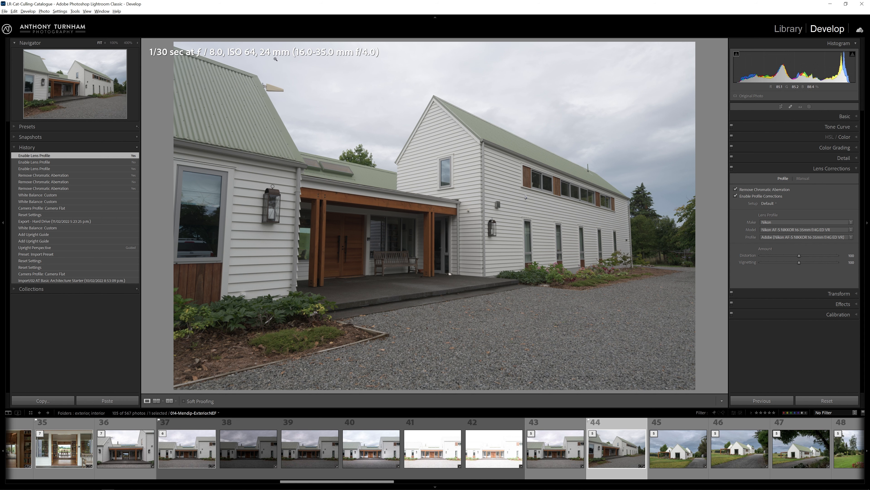
{"action": "left_click", "coordinate": [759, 196]}
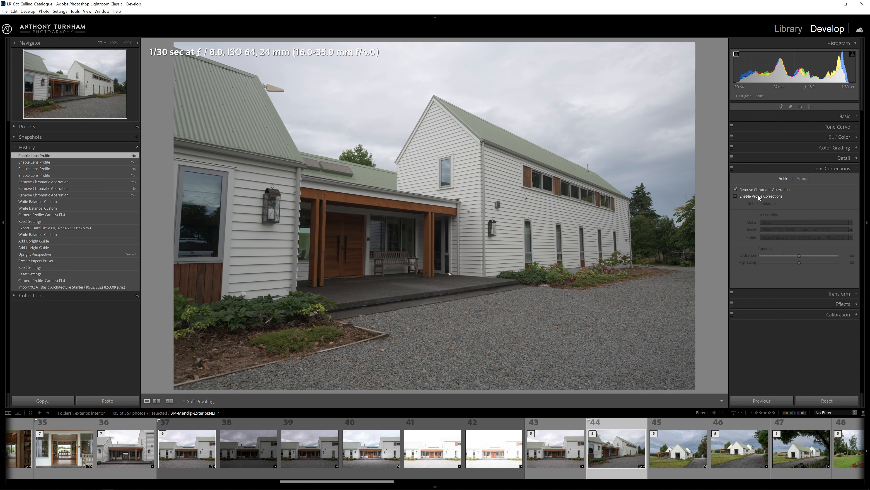
{"action": "left_click", "coordinate": [733, 196]}
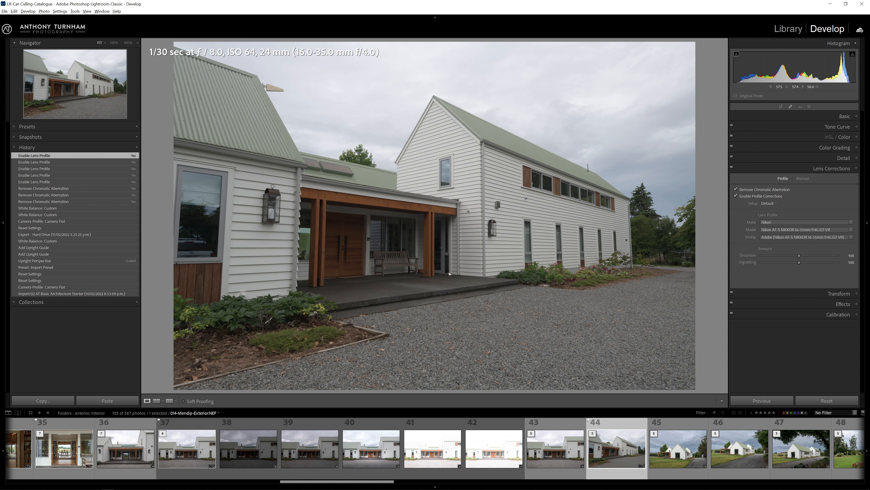
{"action": "left_click", "coordinate": [750, 196]}
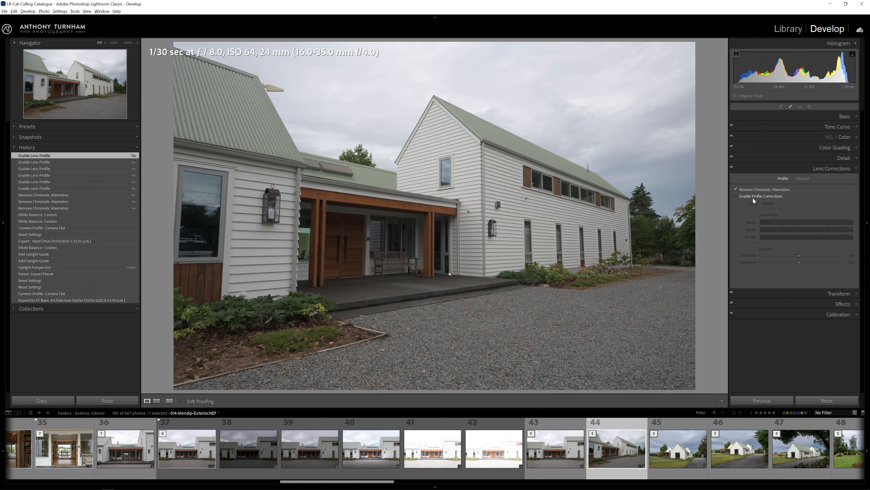
{"action": "left_click", "coordinate": [753, 198]}
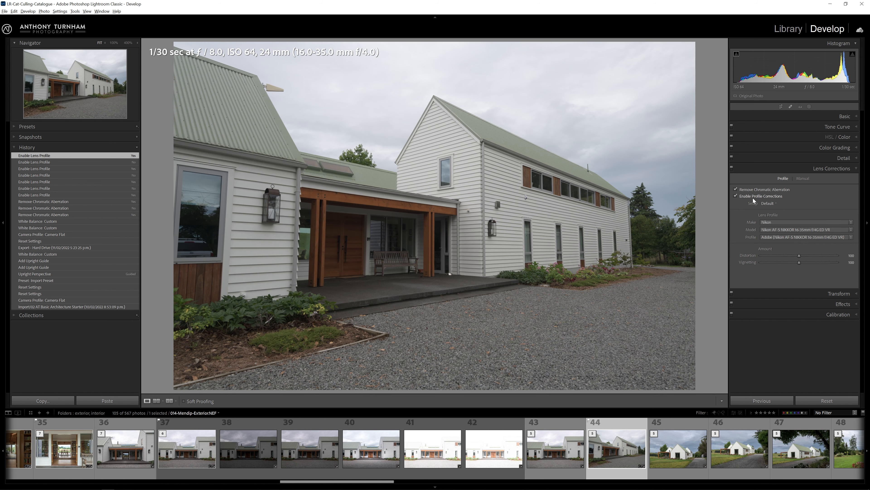
Use the Guided Upright tool in Transform to draw two guides along vertical edges of the building.
{"action": "left_click", "coordinate": [835, 293]}
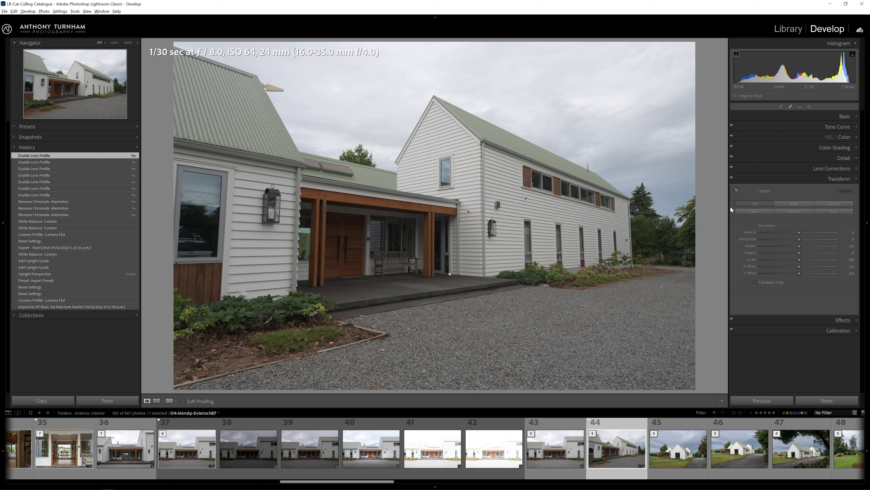
{"action": "left_click", "coordinate": [838, 204]}
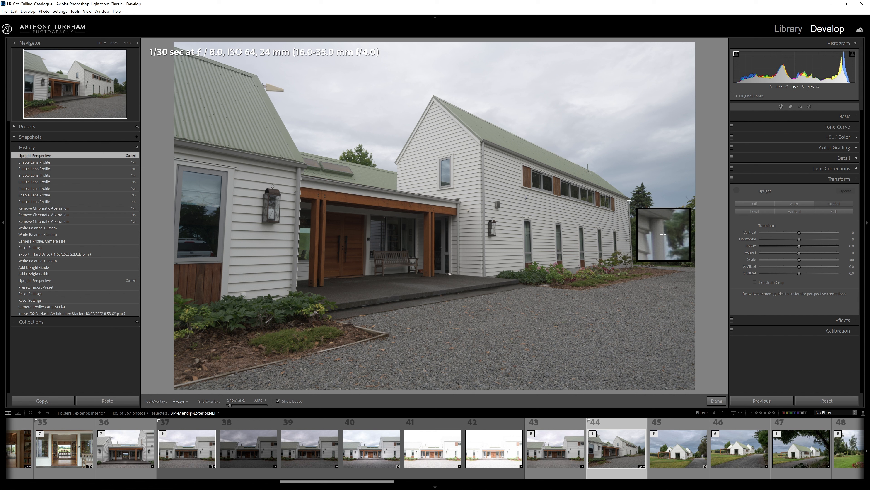
{"action": "left_click_drag", "start_coordinate": [629, 201], "coordinate": [633, 263]}
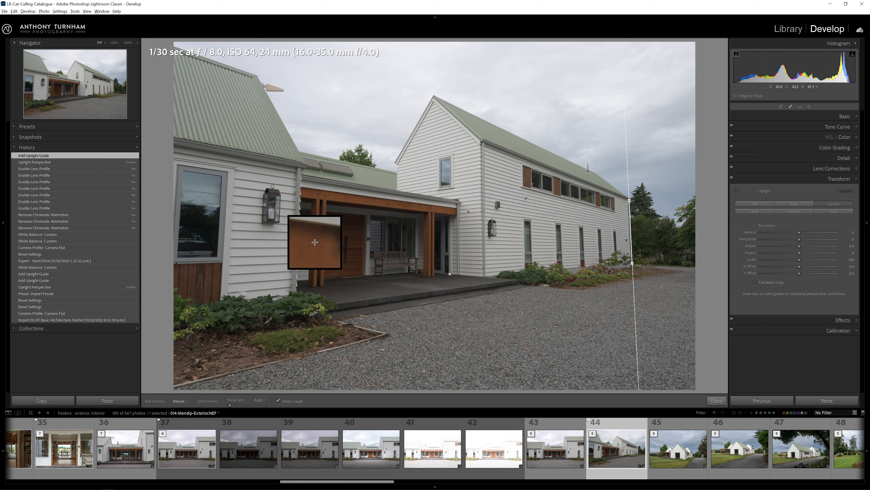
{"action": "left_click_drag", "start_coordinate": [235, 169], "coordinate": [228, 293]}
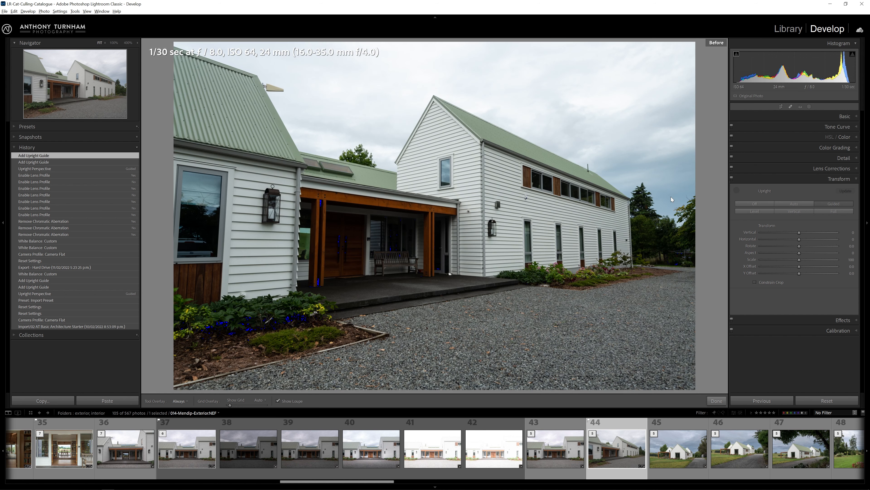
Compare the straightened photo with the before view and expand the Basic panel.
{"action": "key", "text": "backslash"}
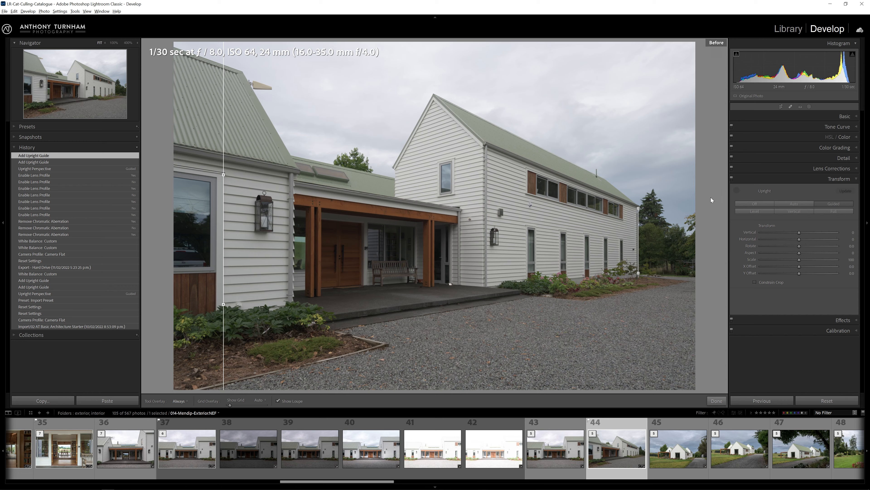
{"action": "key", "text": "backslash"}
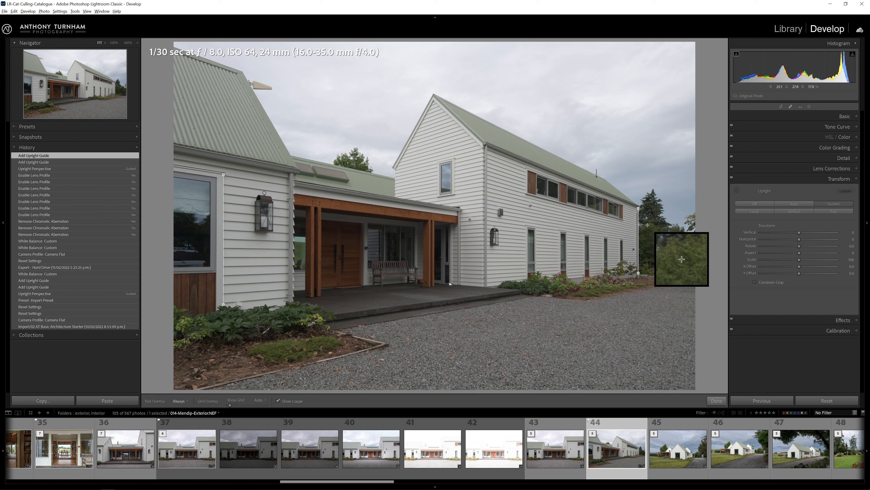
{"action": "left_click", "coordinate": [846, 117]}
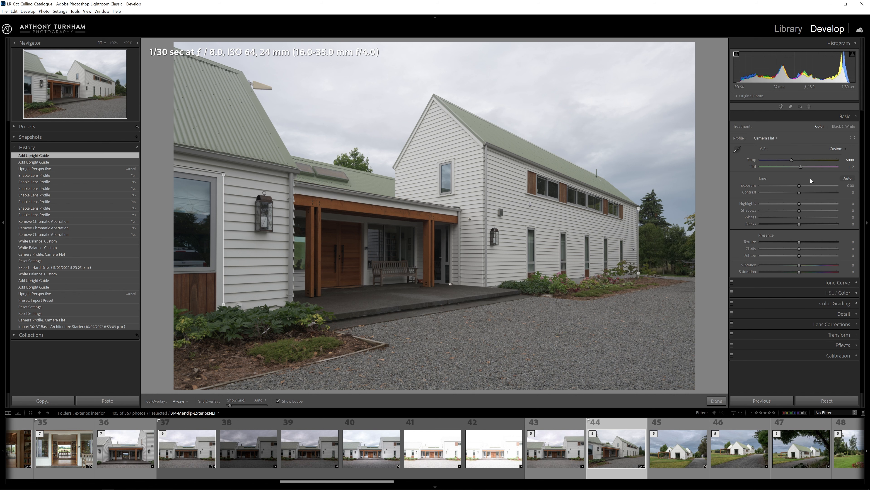
Raise Exposure to +0.34 and Contrast to +23, and pull Highlights down.
{"action": "left_click_drag", "start_coordinate": [801, 185], "coordinate": [804, 185]}
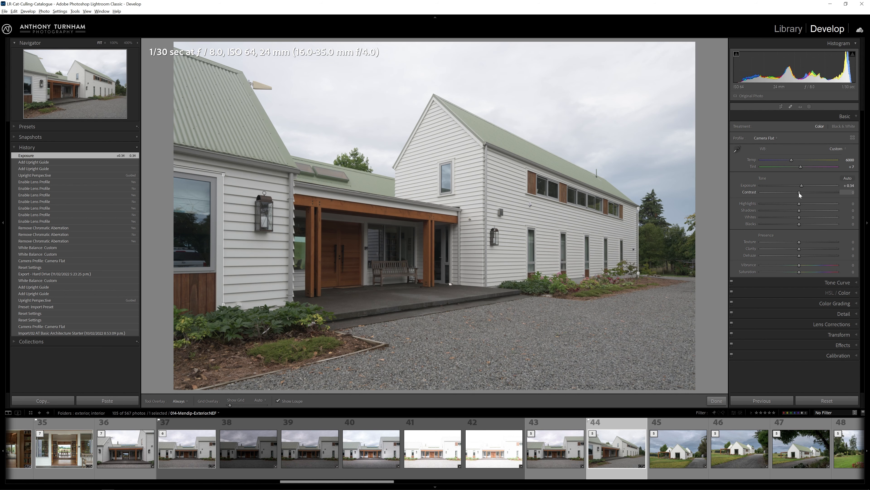
{"action": "left_click_drag", "start_coordinate": [803, 192], "coordinate": [807, 196]}
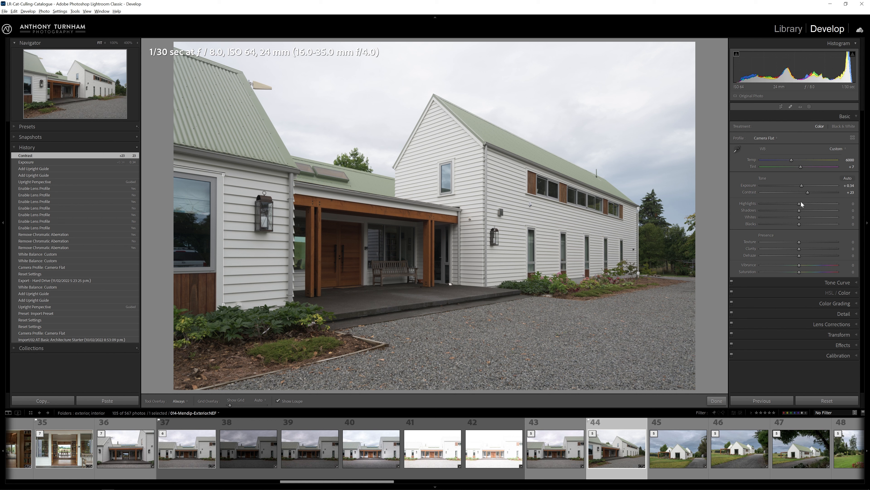
{"action": "left_click_drag", "start_coordinate": [800, 204], "coordinate": [770, 207]}
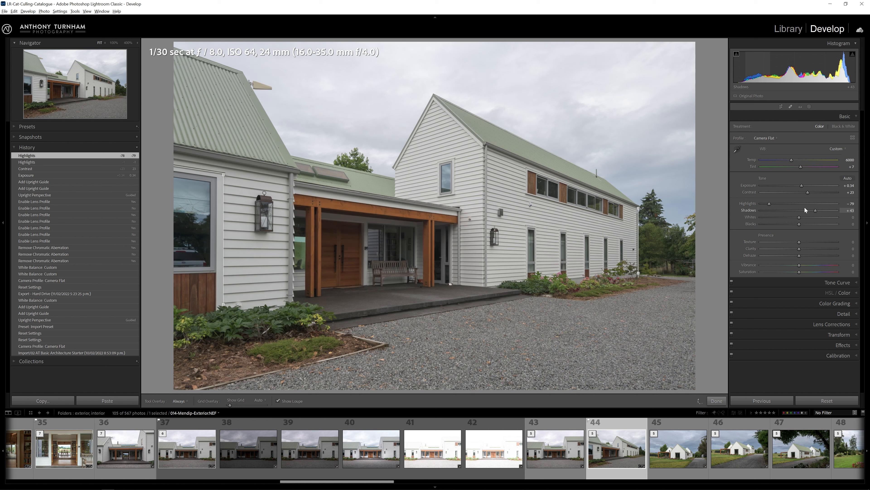
Set Shadows to +32 and Highlights to -59.
{"action": "left_click_drag", "start_coordinate": [803, 209], "coordinate": [820, 210]}
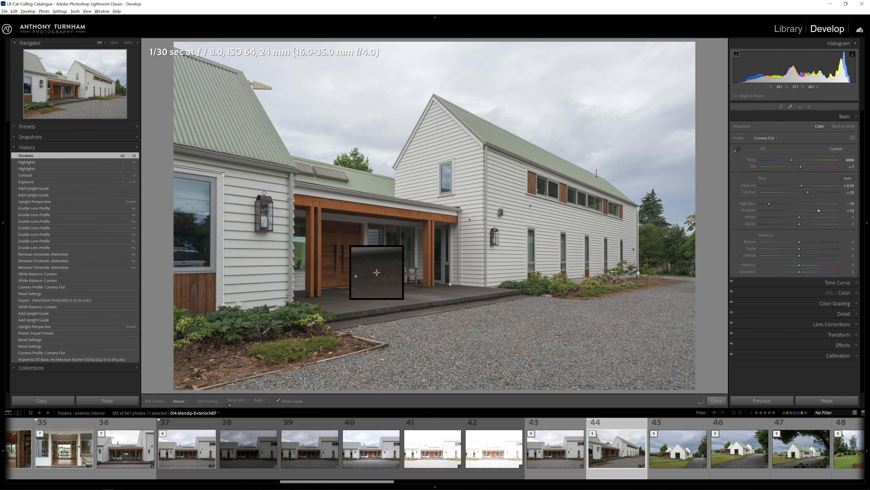
{"action": "left_click_drag", "start_coordinate": [820, 211], "coordinate": [844, 215]}
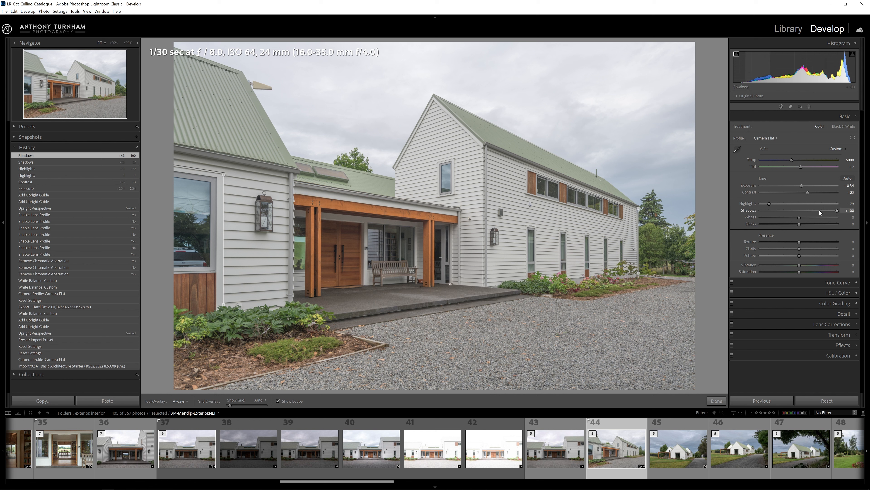
{"action": "left_click_drag", "start_coordinate": [837, 211], "coordinate": [775, 210]}
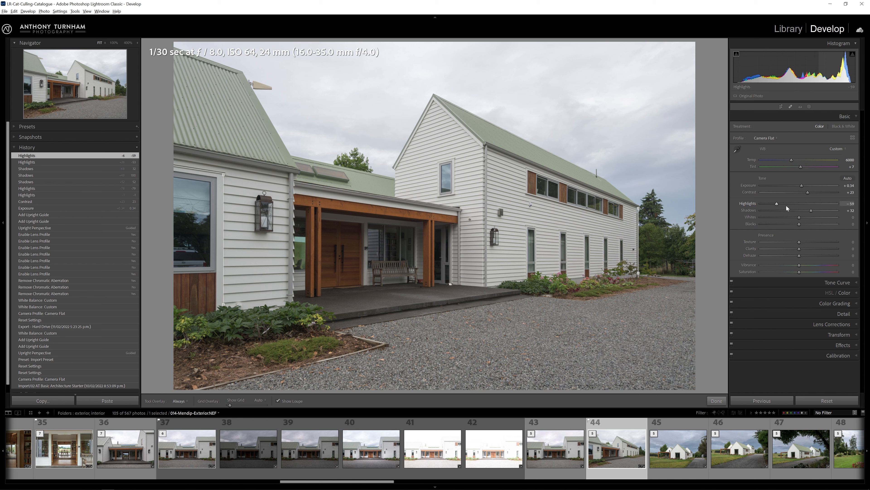
Reset Whites and set Blacks to -24 while viewing the shadow clipping warning.
{"action": "double_click", "coordinate": [801, 217]}
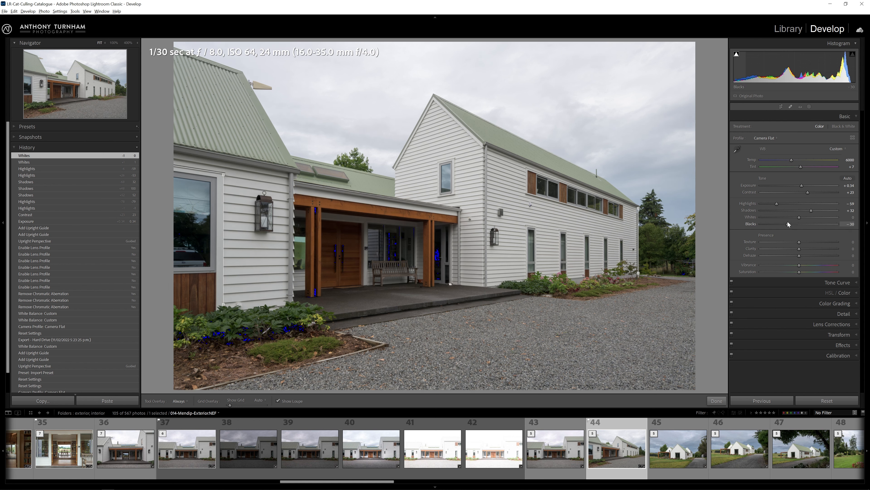
{"action": "mouse_move", "coordinate": [791, 224]}
{"action": "left_mouse_down"}
{"action": "mouse_move", "coordinate": [797, 231]}
{"action": "mouse_move", "coordinate": [789, 225]}
{"action": "left_mouse_up"}
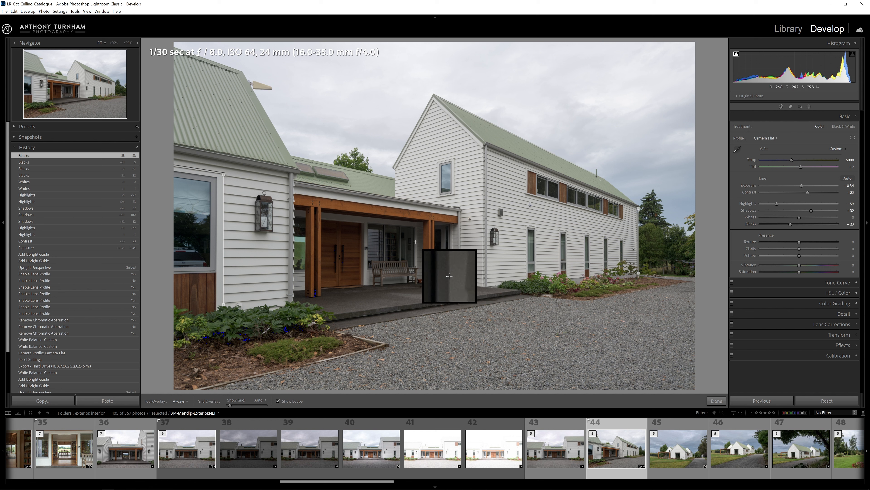
{"action": "left_click", "coordinate": [736, 55]}
{"action": "left_click_drag", "start_coordinate": [792, 223], "coordinate": [768, 225]}
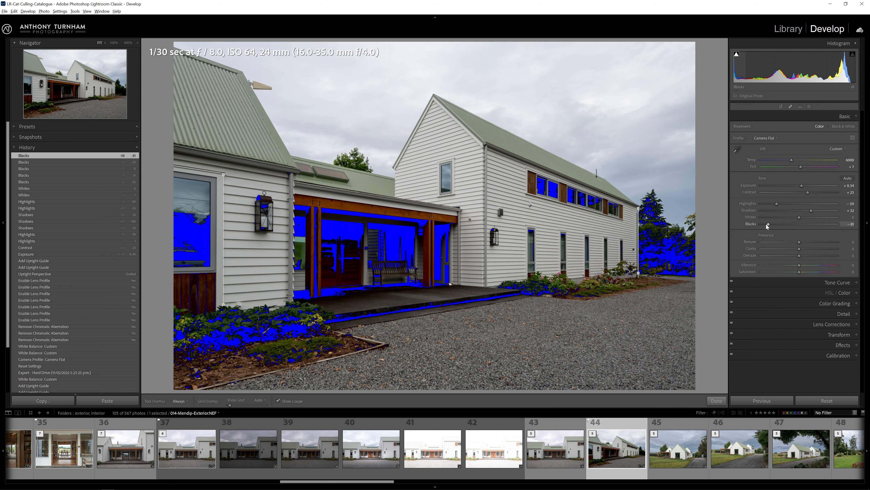
{"action": "left_click_drag", "start_coordinate": [770, 224], "coordinate": [788, 232]}
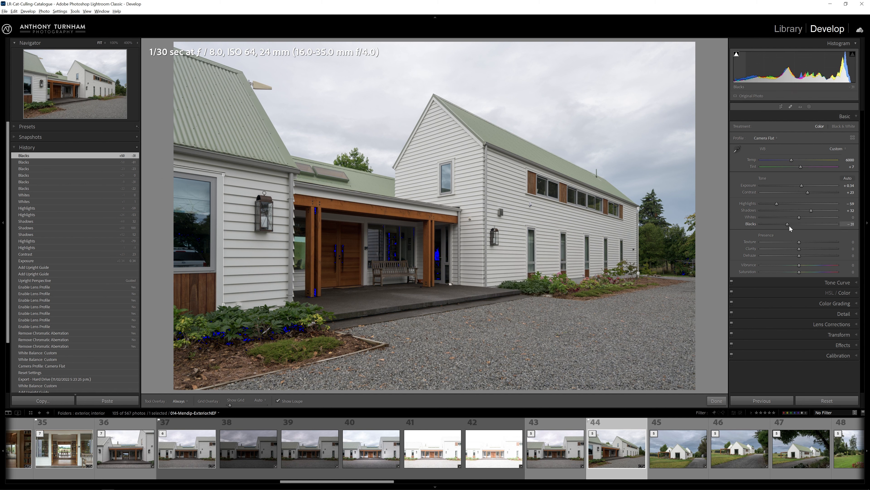
{"action": "left_click_drag", "start_coordinate": [791, 227], "coordinate": [791, 227]}
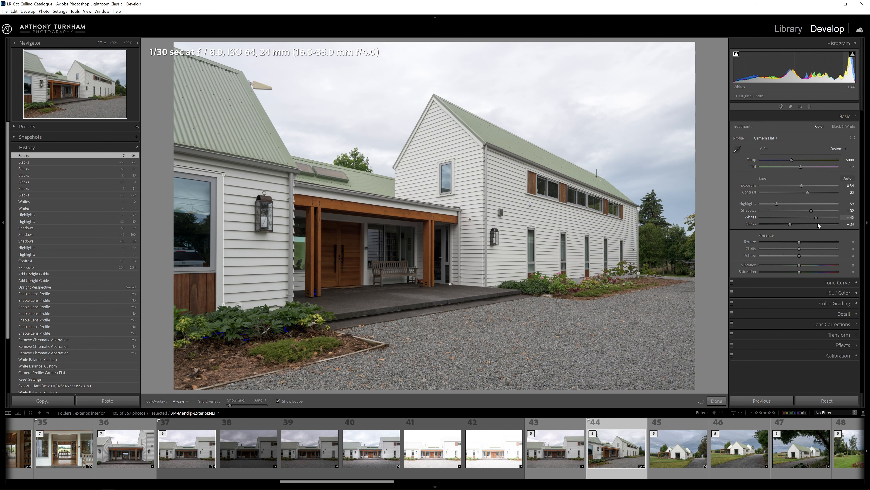
Set Whites to +43 using the highlight clipping warning, then turn both clipping warnings off.
{"action": "left_click_drag", "start_coordinate": [817, 221], "coordinate": [845, 217]}
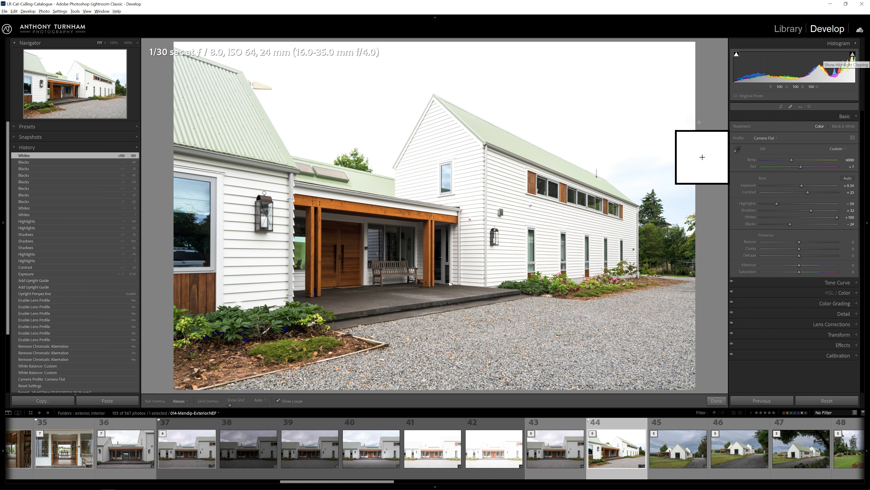
{"action": "mouse_move", "coordinate": [853, 58]}
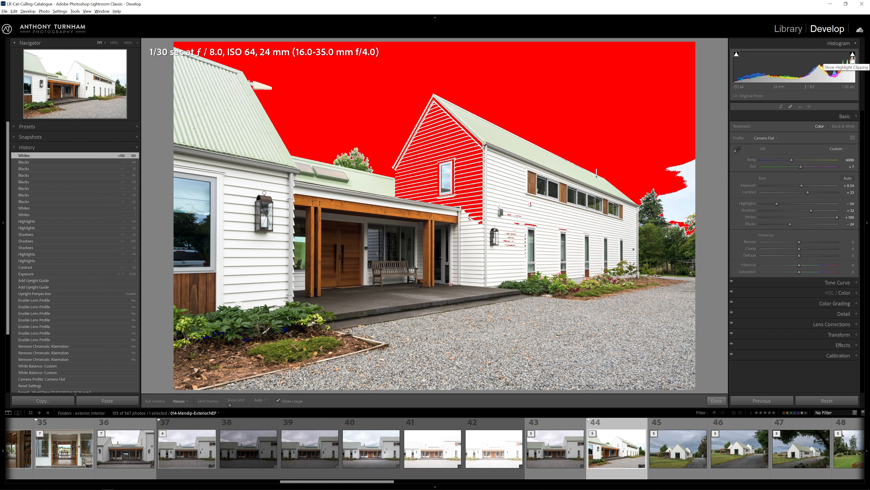
{"action": "left_click", "coordinate": [852, 54]}
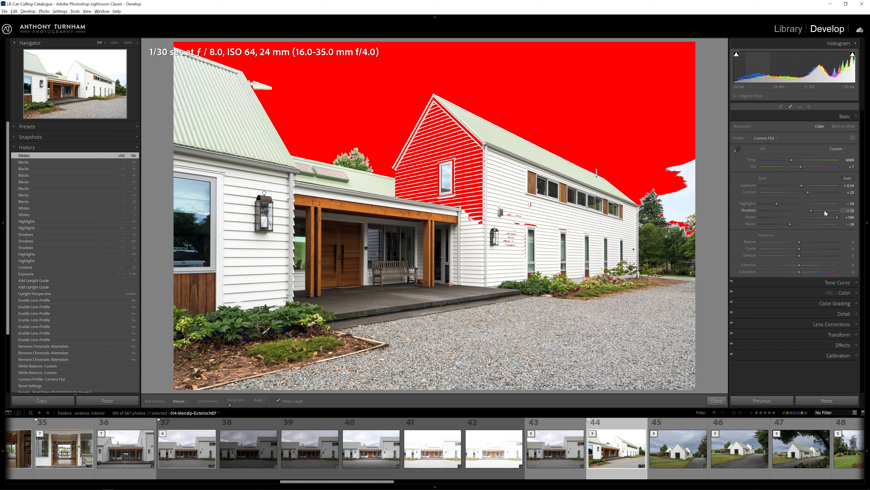
{"action": "left_click_drag", "start_coordinate": [837, 219], "coordinate": [815, 217]}
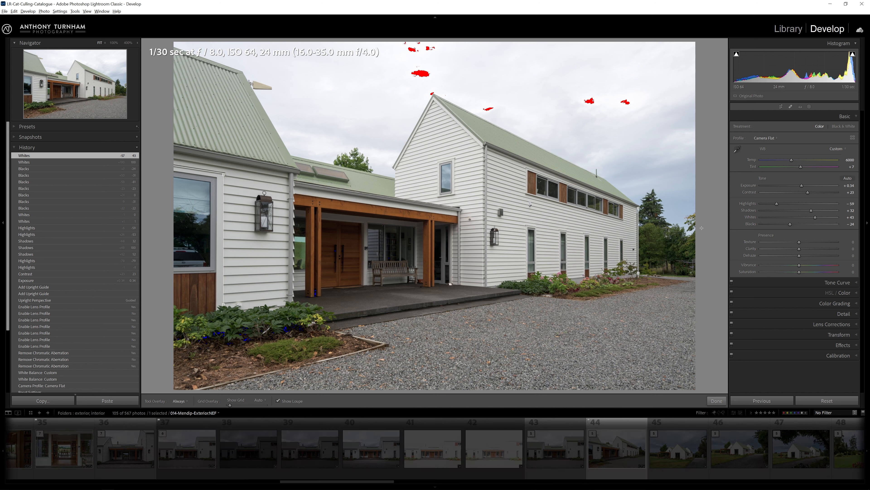
{"action": "left_click", "coordinate": [736, 54]}
{"action": "left_click", "coordinate": [853, 54]}
Compare the tone adjustments against a reset Tone state by stepping through the History list.
{"action": "key", "text": "alt"}
{"action": "left_click", "coordinate": [766, 179], "text": "alt"}
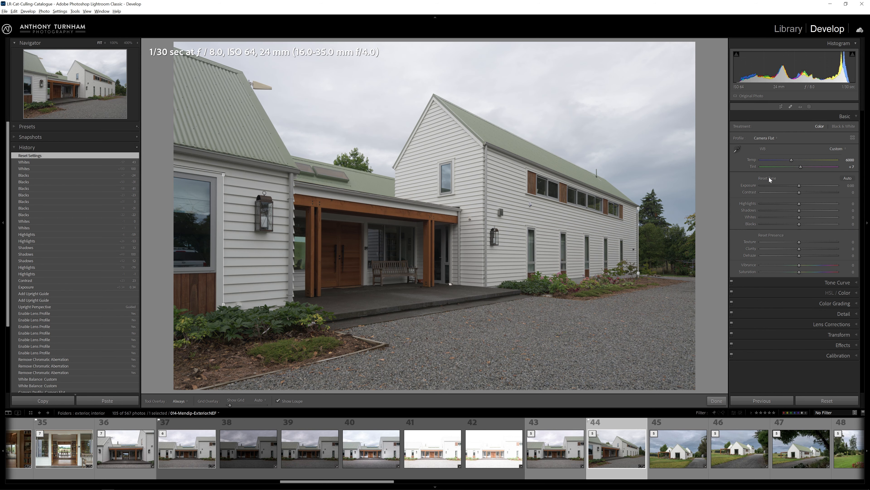
{"action": "left_click", "coordinate": [31, 164]}
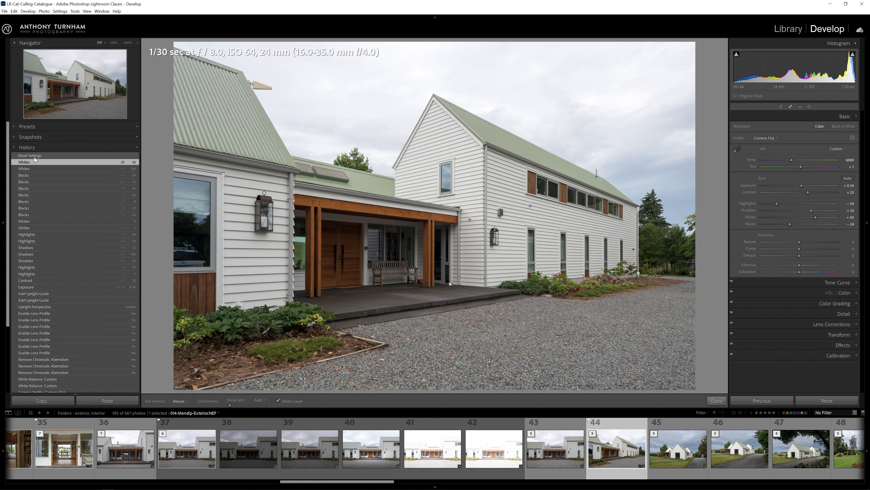
{"action": "left_click", "coordinate": [34, 157]}
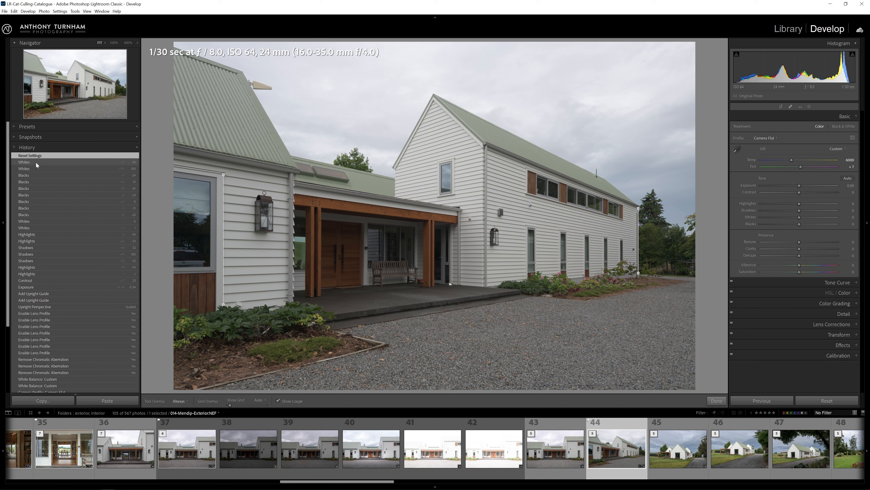
{"action": "left_click", "coordinate": [36, 163]}
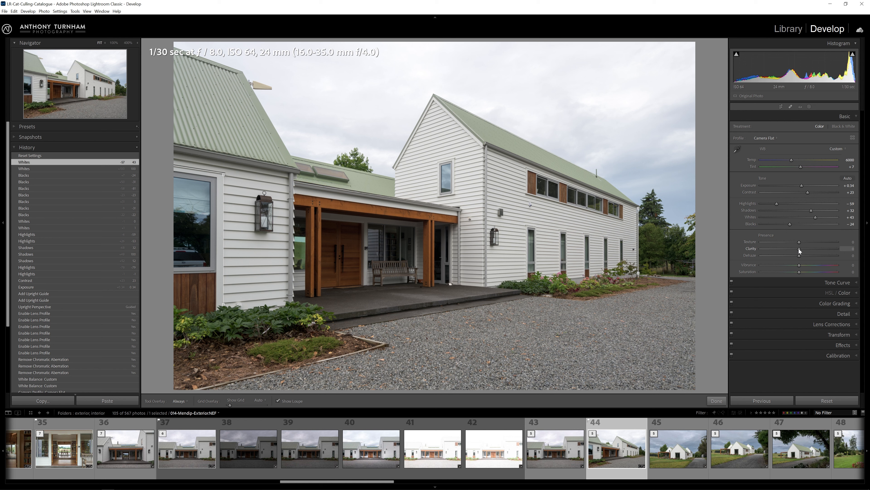
{"action": "left_click_drag", "start_coordinate": [799, 249], "coordinate": [851, 248]}
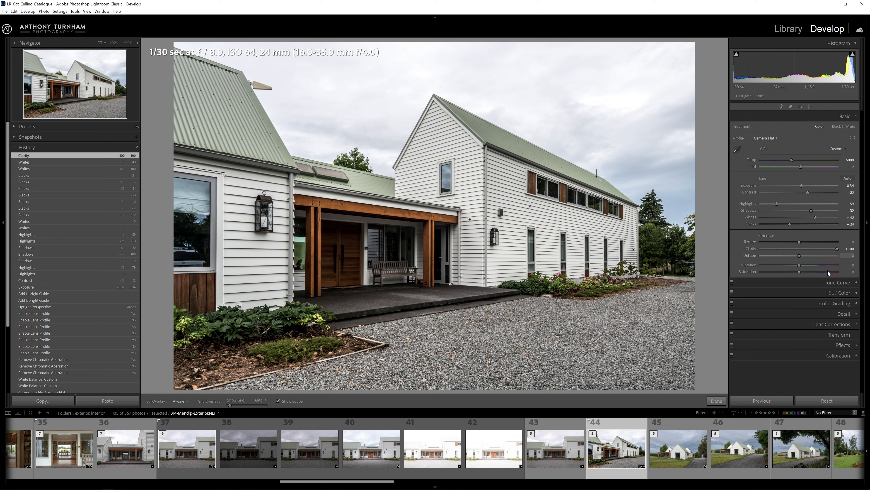
{"action": "left_click_drag", "start_coordinate": [828, 251], "coordinate": [862, 240]}
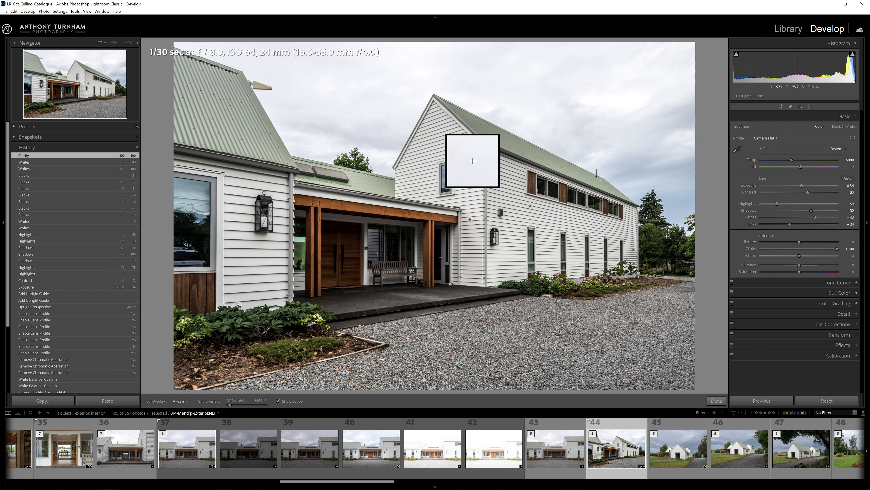
{"action": "left_click_drag", "start_coordinate": [836, 249], "coordinate": [811, 252]}
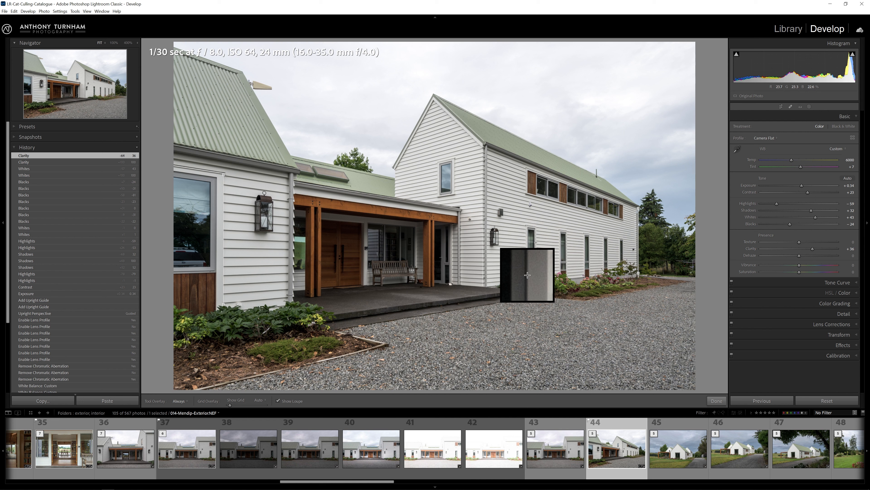
{"action": "double_click", "coordinate": [811, 248]}
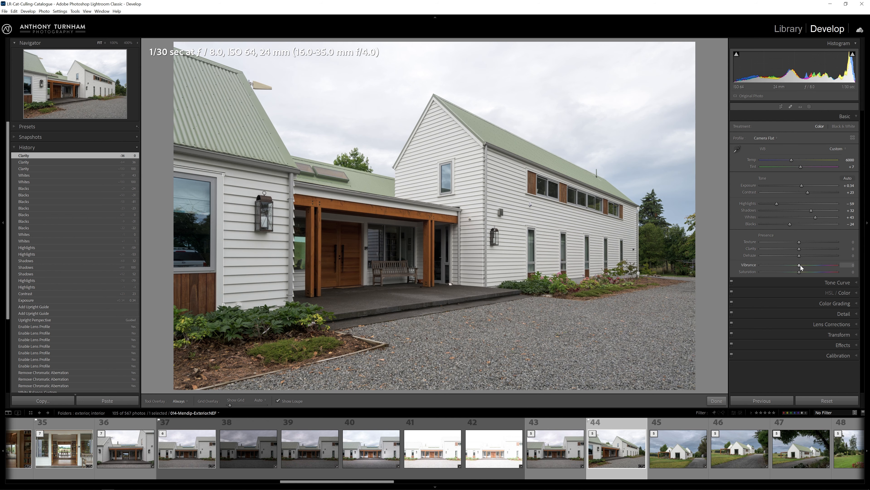
Raise Vibrance to +26 and reset a trial Clarity increase.
{"action": "mouse_move", "coordinate": [809, 265]}
{"action": "left_mouse_down"}
{"action": "mouse_move", "coordinate": [831, 264]}
{"action": "mouse_move", "coordinate": [796, 264]}
{"action": "left_mouse_up"}
{"action": "double_click", "coordinate": [796, 264]}
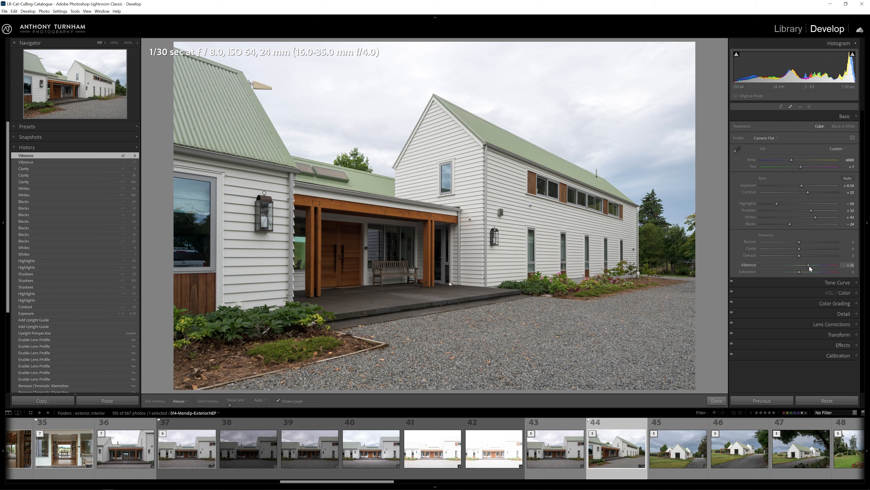
{"action": "mouse_move", "coordinate": [820, 267]}
{"action": "left_mouse_down"}
{"action": "mouse_move", "coordinate": [827, 266]}
{"action": "mouse_move", "coordinate": [815, 267]}
{"action": "left_mouse_up"}
{"action": "left_click_drag", "start_coordinate": [808, 263], "coordinate": [811, 265]}
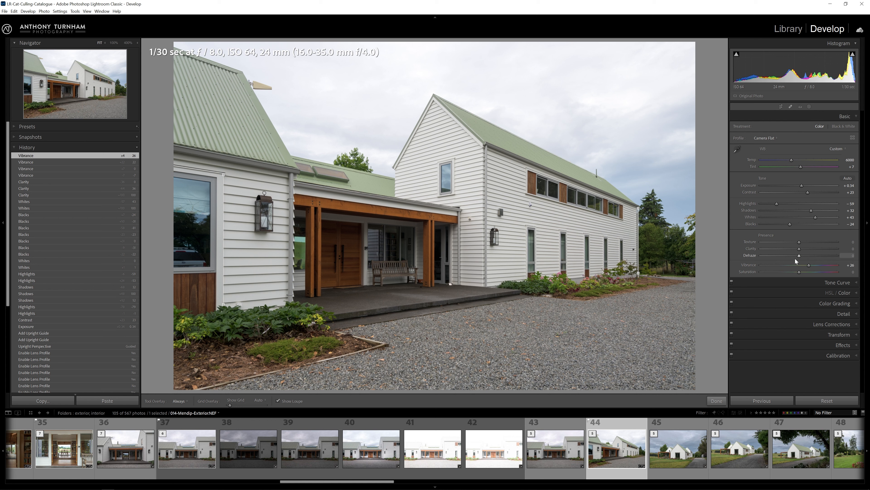
{"action": "mouse_move", "coordinate": [800, 249]}
{"action": "left_mouse_down"}
{"action": "mouse_move", "coordinate": [837, 241]}
{"action": "mouse_move", "coordinate": [816, 247]}
{"action": "left_mouse_up"}
{"action": "double_click", "coordinate": [816, 248]}
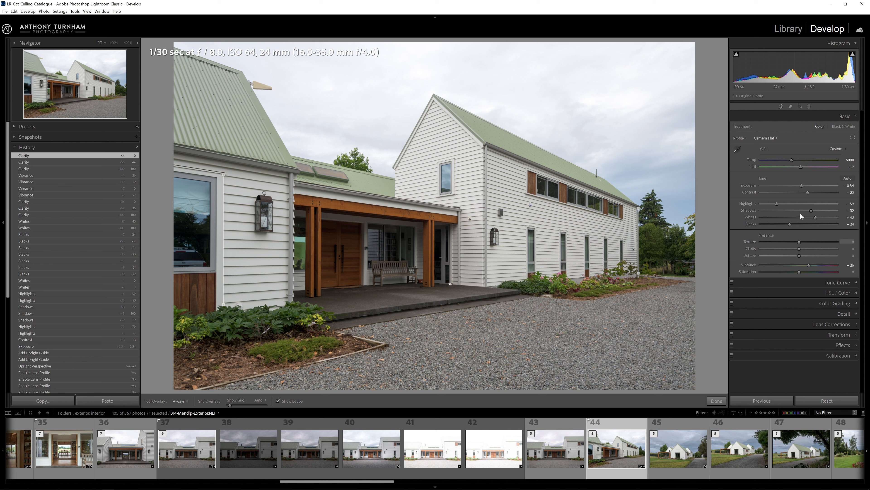
Create a Radial Gradient mask over the front porch and entrance area.
{"action": "left_click", "coordinate": [809, 106]}
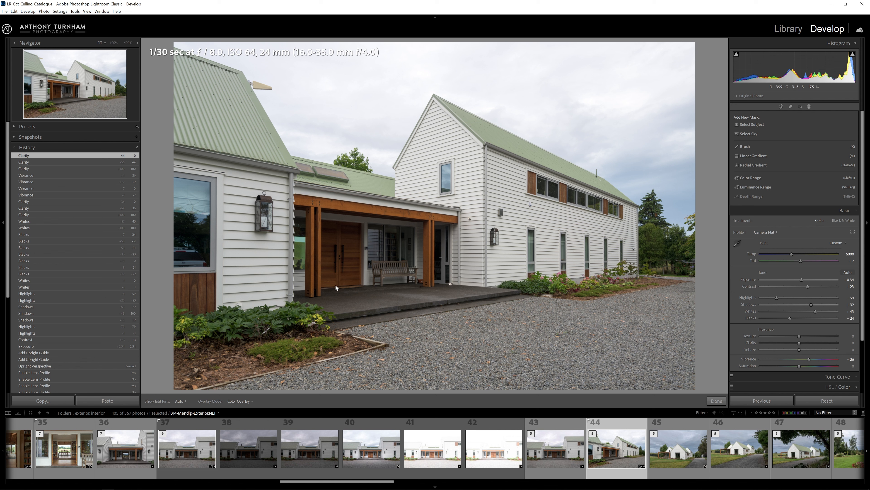
{"action": "left_click", "coordinate": [761, 166]}
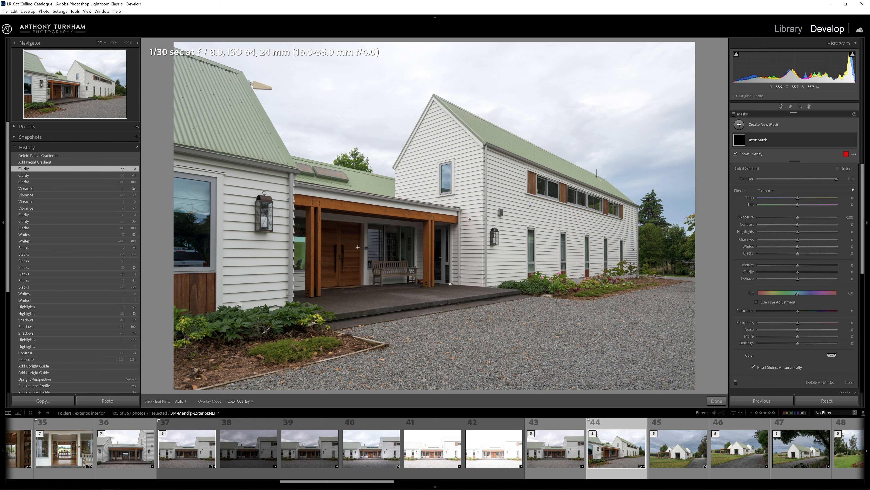
{"action": "left_click_drag", "start_coordinate": [364, 251], "coordinate": [548, 169]}
{"action": "left_click_drag", "start_coordinate": [462, 195], "coordinate": [560, 169]}
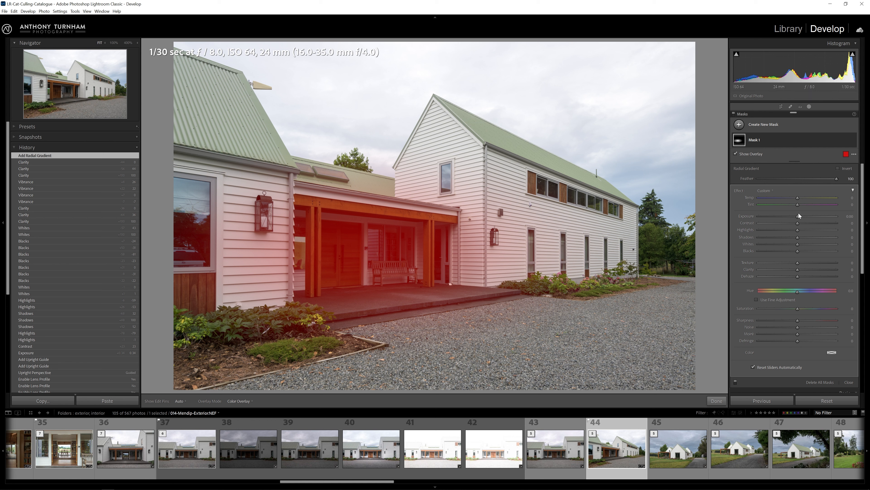
Brighten the porch mask to about +1.16 exposure and fine-tune its contrast, shadows, blacks, saturation and clarity.
{"action": "left_click_drag", "start_coordinate": [798, 217], "coordinate": [836, 216]}
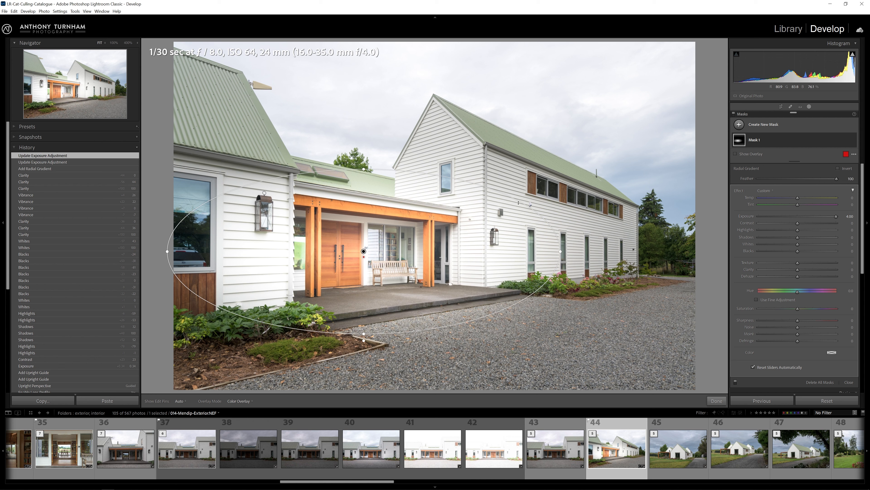
{"action": "left_click_drag", "start_coordinate": [835, 216], "coordinate": [810, 223]}
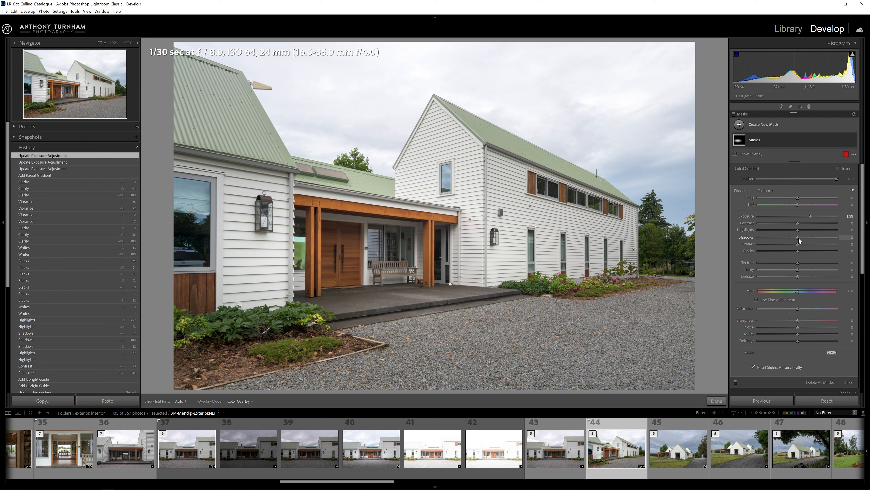
{"action": "left_click_drag", "start_coordinate": [802, 240], "coordinate": [805, 240]}
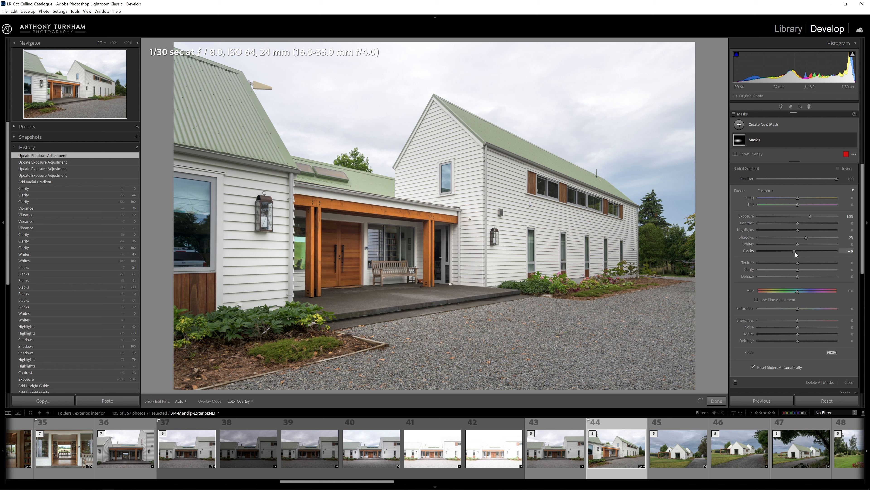
{"action": "left_click_drag", "start_coordinate": [797, 223], "coordinate": [796, 224]}
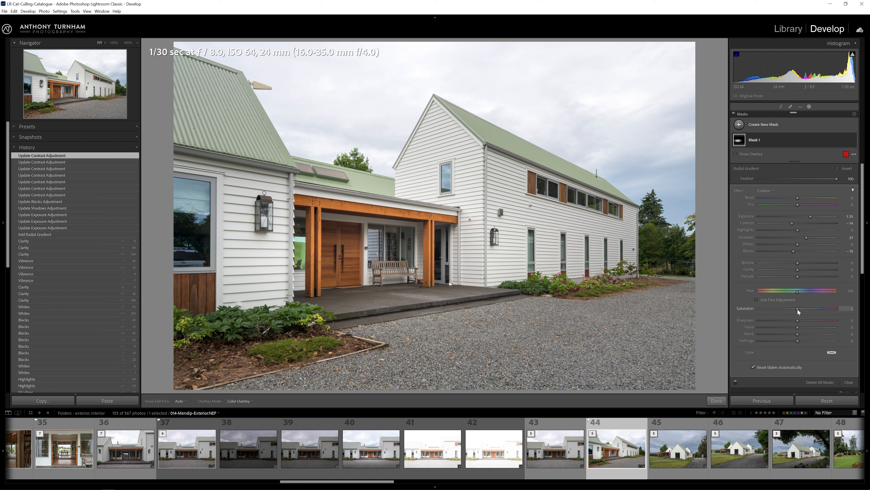
{"action": "left_click_drag", "start_coordinate": [773, 309], "coordinate": [778, 309]}
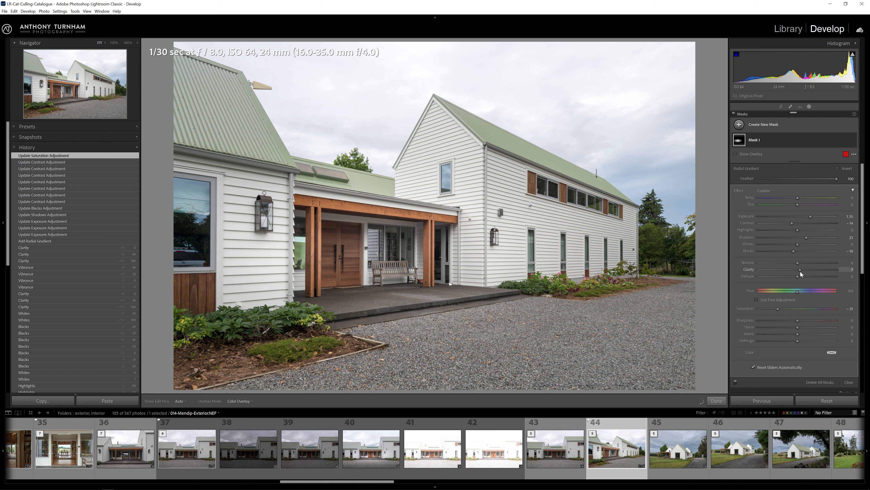
{"action": "mouse_move", "coordinate": [800, 271]}
{"action": "left_mouse_down"}
{"action": "mouse_move", "coordinate": [845, 266]}
{"action": "mouse_move", "coordinate": [800, 269]}
{"action": "left_mouse_up"}
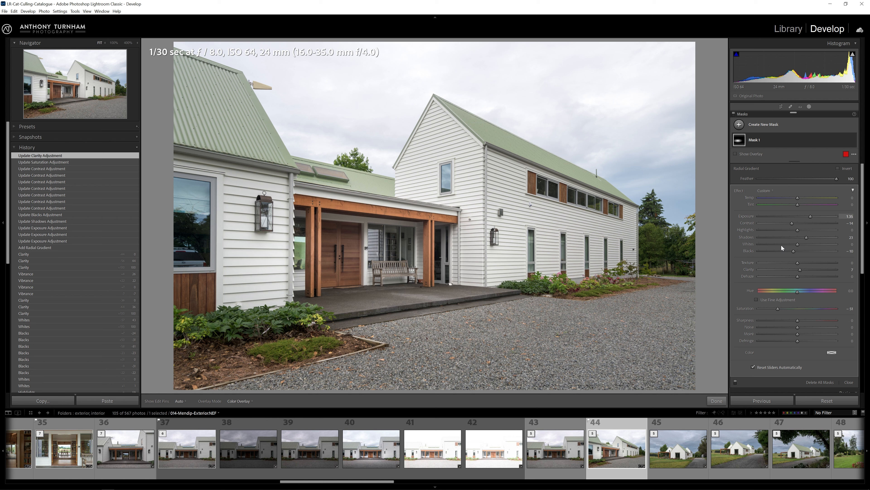
Reposition the porch radial gradient and set that mask's overall Amount to 54.
{"action": "mouse_move", "coordinate": [374, 163]}
{"action": "mouse_move", "coordinate": [364, 250]}
{"action": "left_mouse_down"}
{"action": "mouse_move", "coordinate": [440, 241]}
{"action": "mouse_move", "coordinate": [561, 128]}
{"action": "mouse_move", "coordinate": [480, 206]}
{"action": "mouse_move", "coordinate": [381, 271]}
{"action": "mouse_move", "coordinate": [397, 249]}
{"action": "mouse_move", "coordinate": [377, 244]}
{"action": "left_mouse_up"}
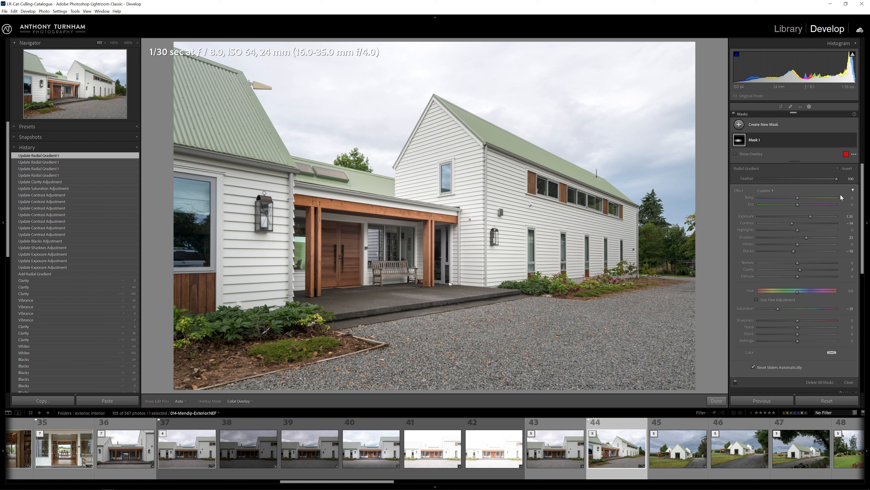
{"action": "left_click", "coordinate": [853, 190]}
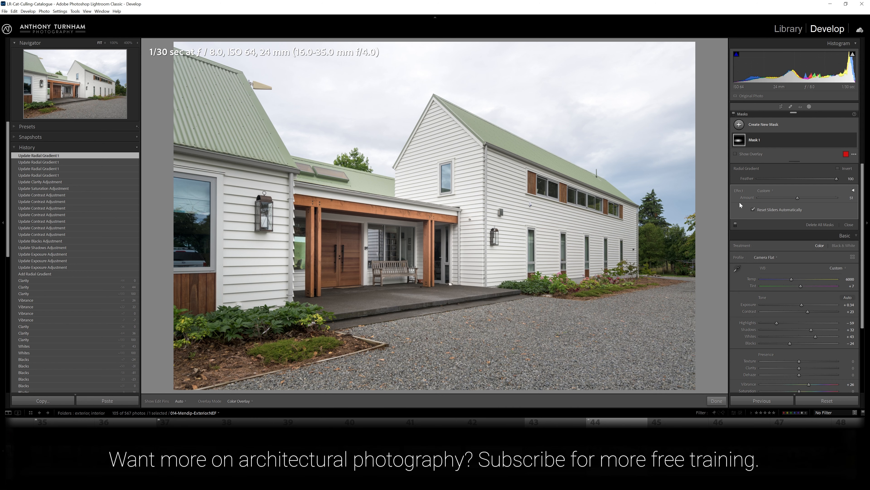
{"action": "left_click_drag", "start_coordinate": [759, 194], "coordinate": [837, 198]}
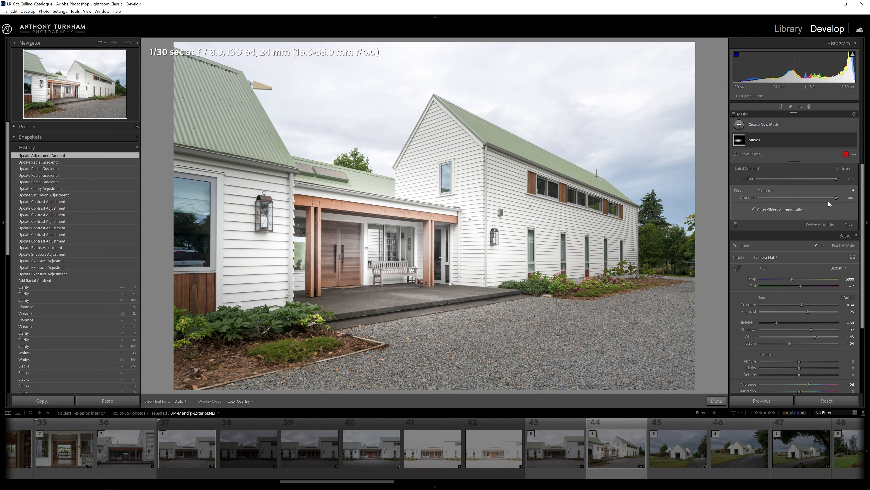
{"action": "left_click_drag", "start_coordinate": [837, 198], "coordinate": [785, 200]}
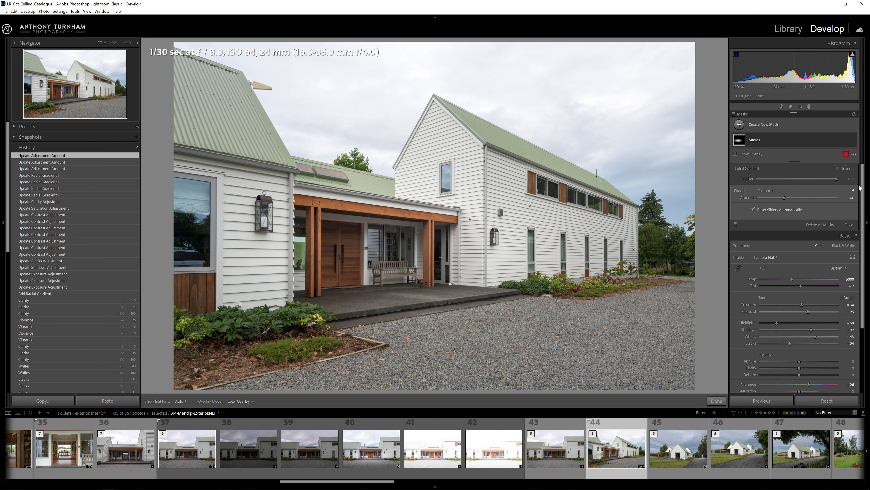
Add a second, large Radial Gradient mask covering the house and raise its Clarity.
{"action": "mouse_move", "coordinate": [383, 200]}
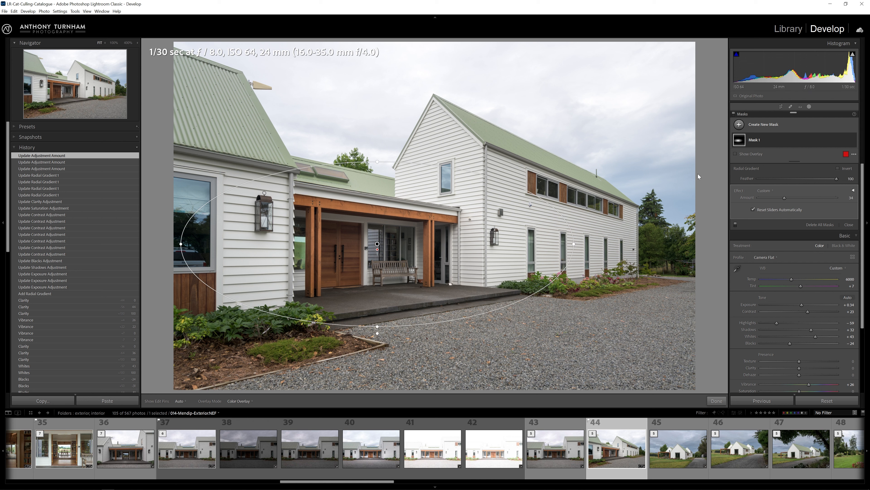
{"action": "left_click", "coordinate": [754, 127]}
{"action": "left_click", "coordinate": [778, 178]}
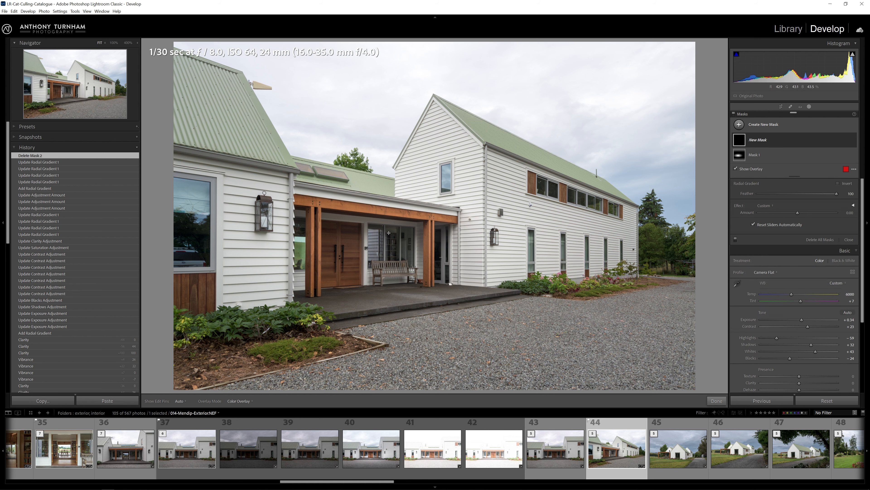
{"action": "left_click_drag", "start_coordinate": [388, 233], "coordinate": [743, 65]}
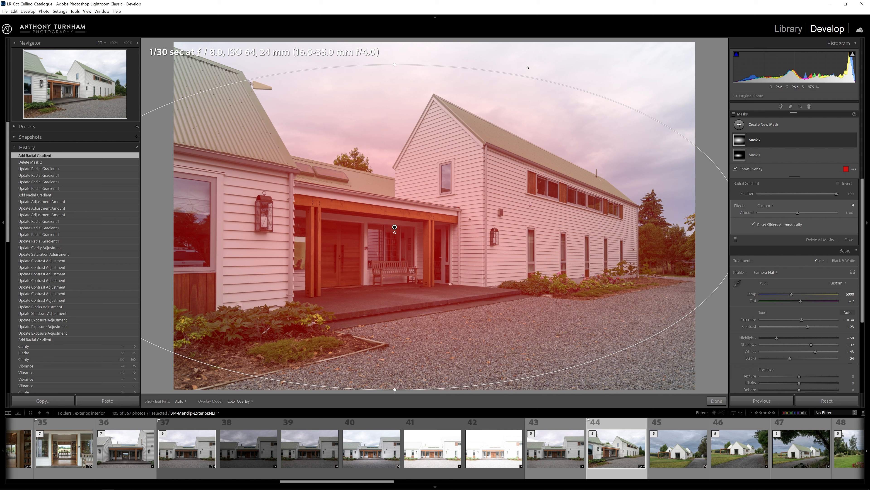
{"action": "left_click_drag", "start_coordinate": [537, 73], "coordinate": [577, 107]}
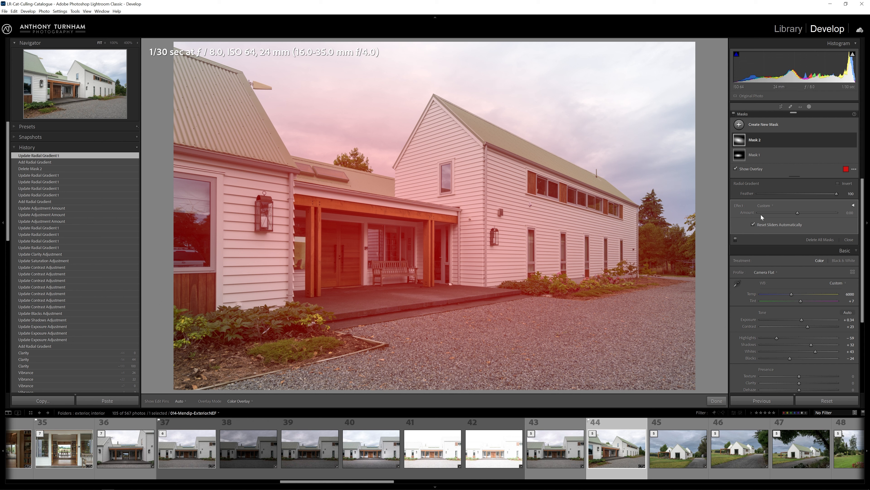
{"action": "left_click", "coordinate": [853, 205]}
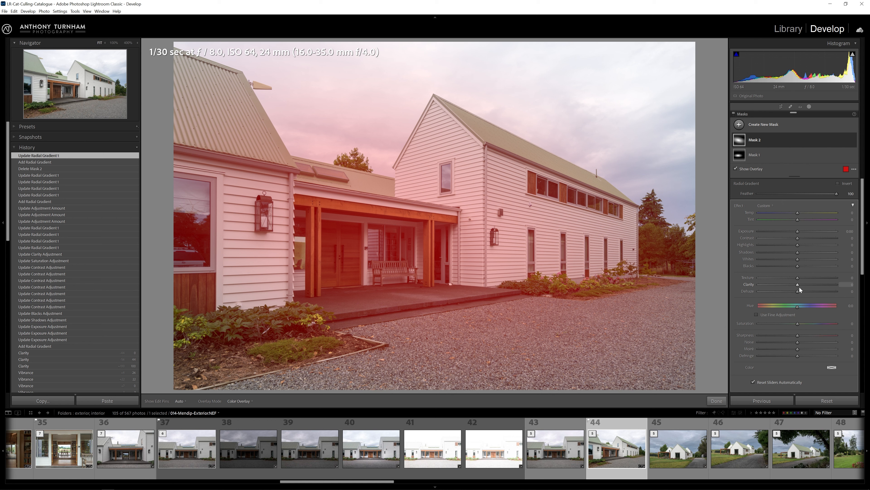
{"action": "left_click_drag", "start_coordinate": [798, 285], "coordinate": [838, 287]}
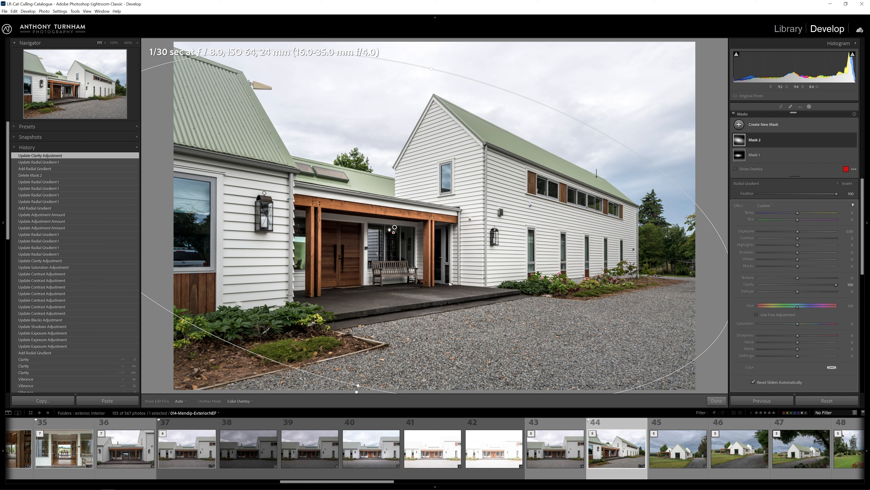
{"action": "left_click_drag", "start_coordinate": [836, 284], "coordinate": [808, 290]}
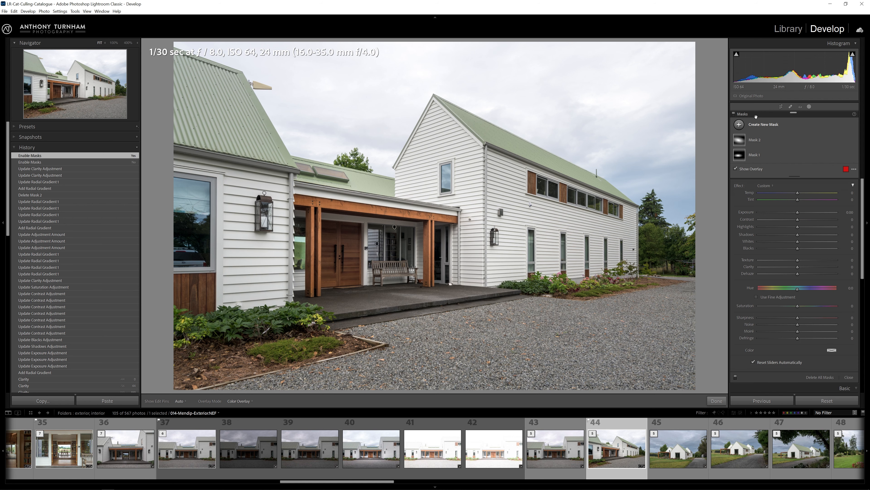
Toggle all masks off and back on to compare their effect.
{"action": "left_click", "coordinate": [734, 114]}
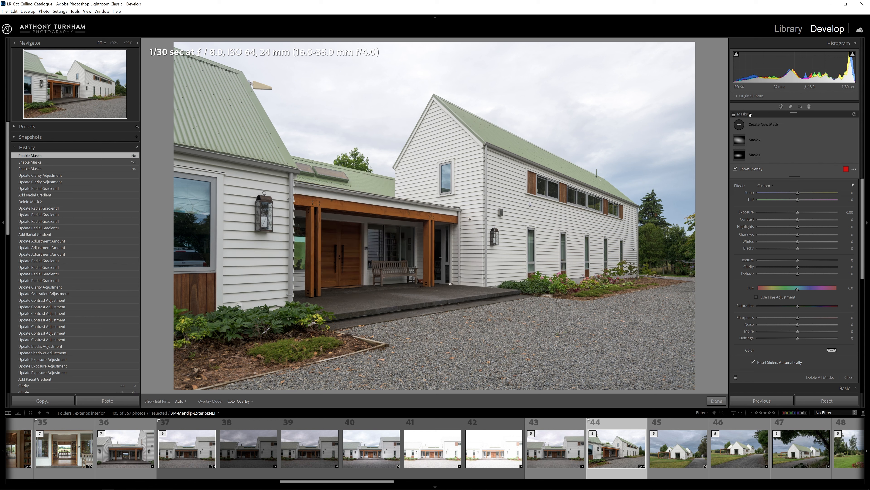
{"action": "left_click", "coordinate": [733, 114]}
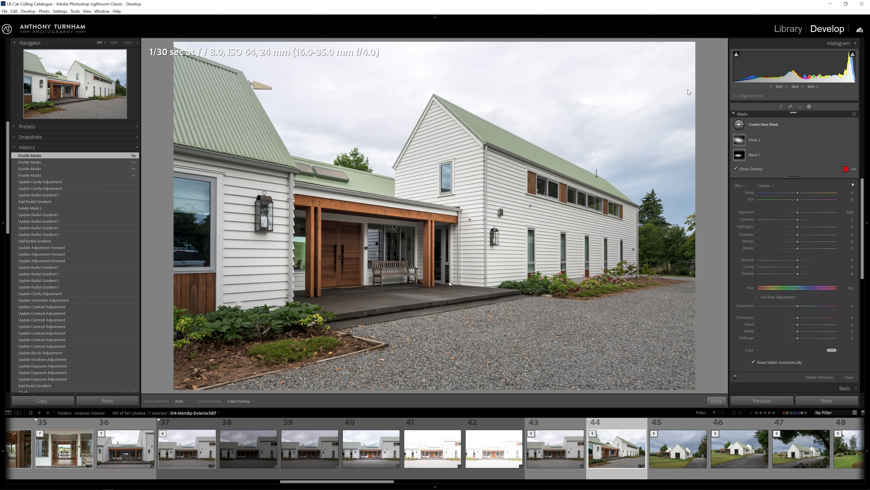
Create a Select Sky mask and darken its exposure to about -0.88.
{"action": "left_click", "coordinate": [735, 125]}
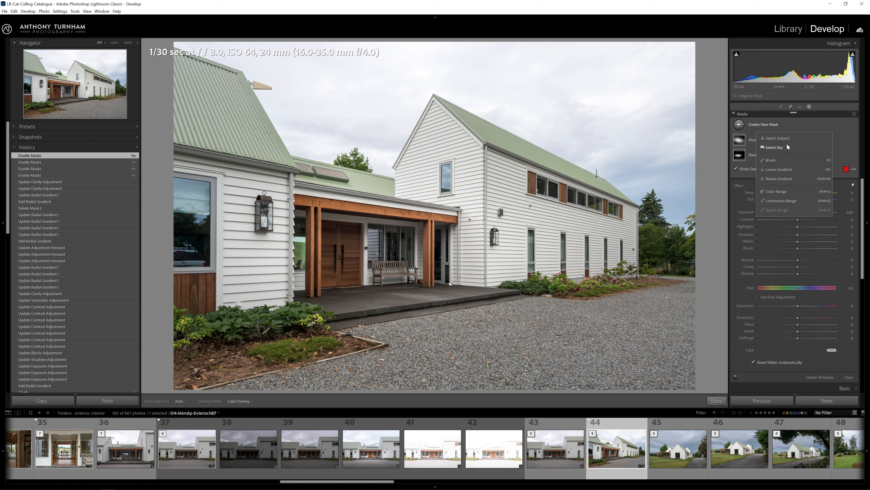
{"action": "left_click", "coordinate": [774, 147]}
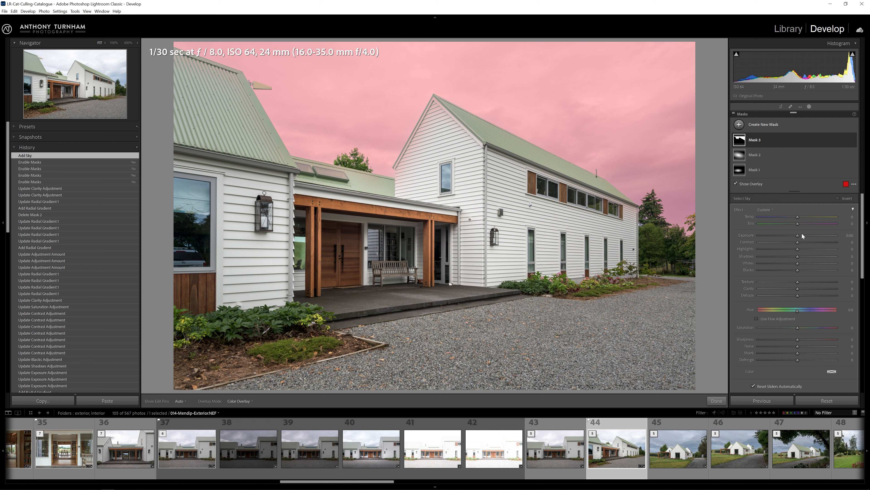
{"action": "key", "text": "o"}
{"action": "left_click_drag", "start_coordinate": [797, 235], "coordinate": [789, 236]}
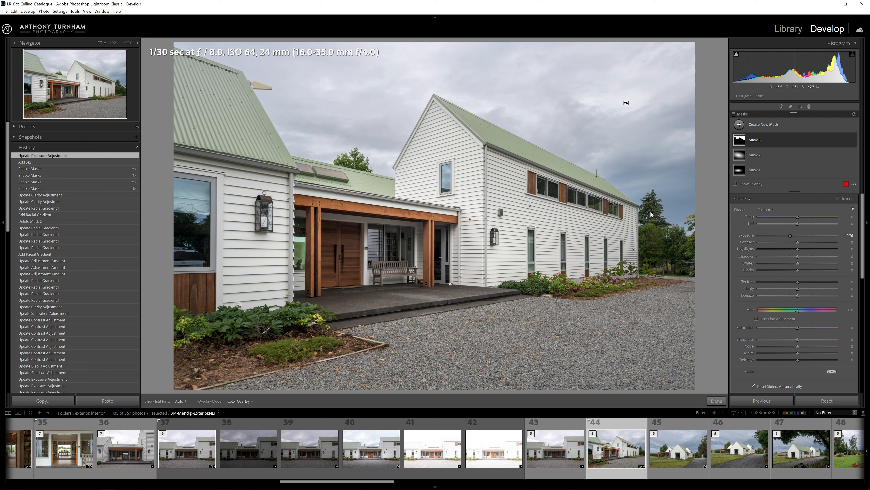
{"action": "left_click_drag", "start_coordinate": [791, 237], "coordinate": [791, 239]}
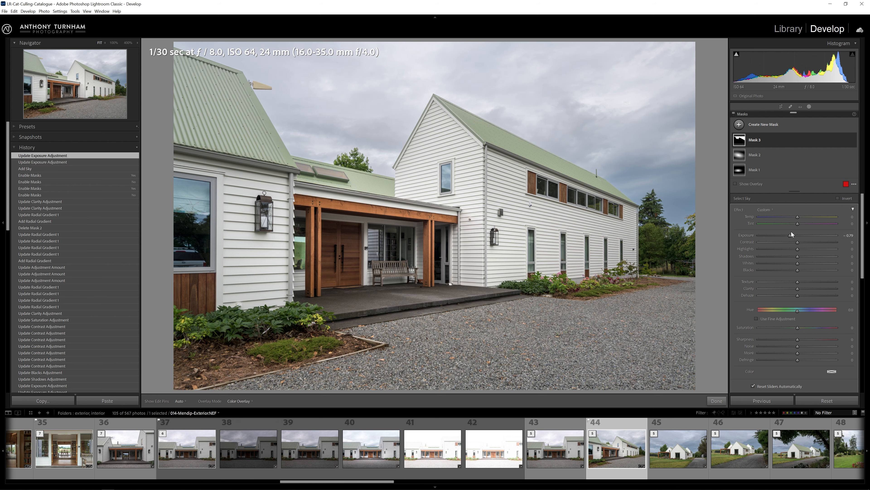
{"action": "left_click_drag", "start_coordinate": [792, 235], "coordinate": [788, 235]}
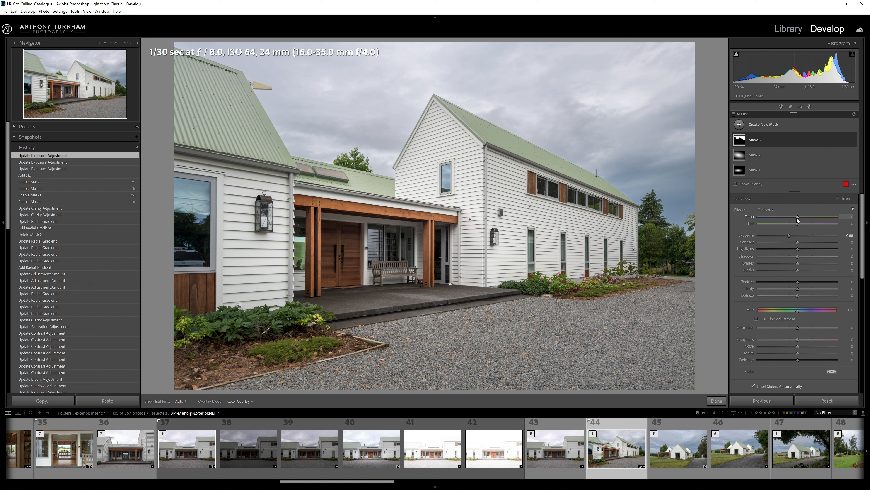
Cool the sky mask's temperature and shift its tint.
{"action": "left_click_drag", "start_coordinate": [796, 216], "coordinate": [790, 217]}
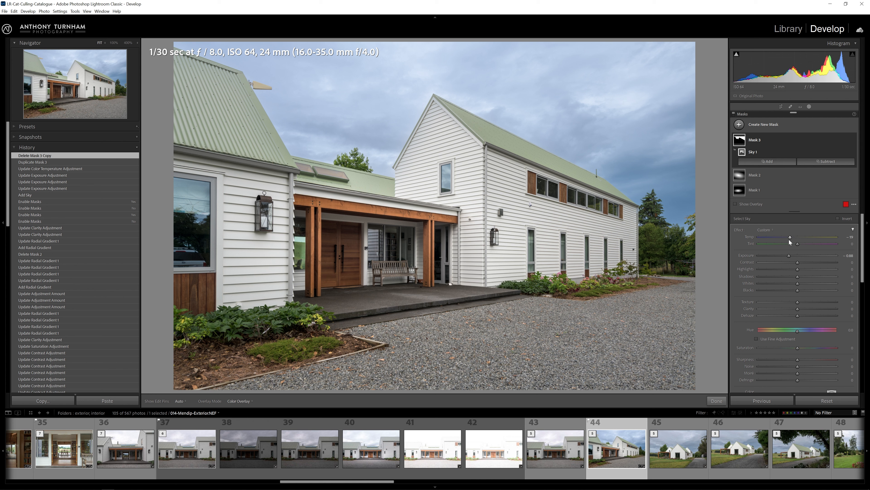
{"action": "left_click_drag", "start_coordinate": [789, 240], "coordinate": [782, 238]}
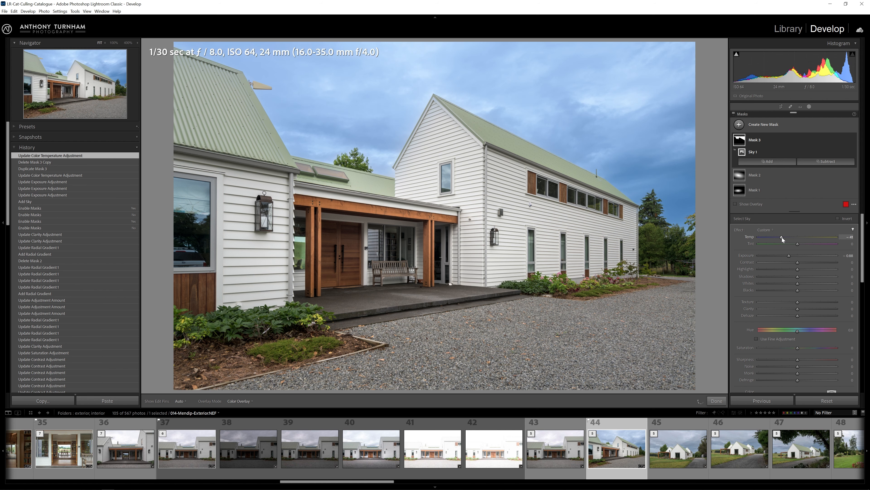
{"action": "left_click_drag", "start_coordinate": [799, 245], "coordinate": [802, 251]}
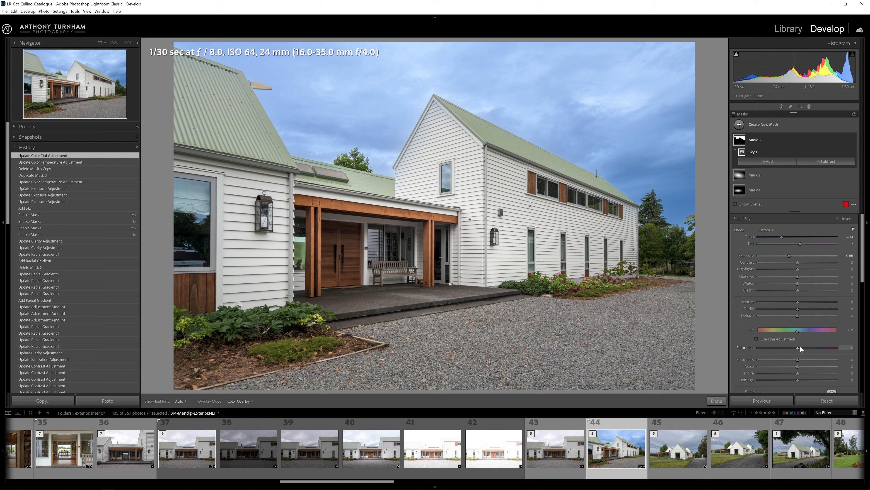
Lower the sky mask's saturation to -27 and adjust its highlights, whites and clarity.
{"action": "left_click_drag", "start_coordinate": [799, 347], "coordinate": [788, 350]}
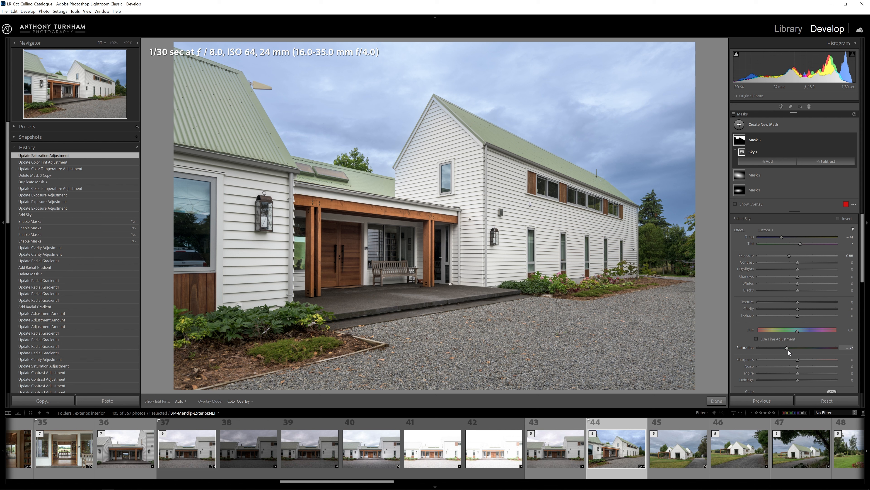
{"action": "mouse_move", "coordinate": [797, 269]}
{"action": "left_mouse_down"}
{"action": "mouse_move", "coordinate": [776, 269]}
{"action": "mouse_move", "coordinate": [802, 285]}
{"action": "left_mouse_up"}
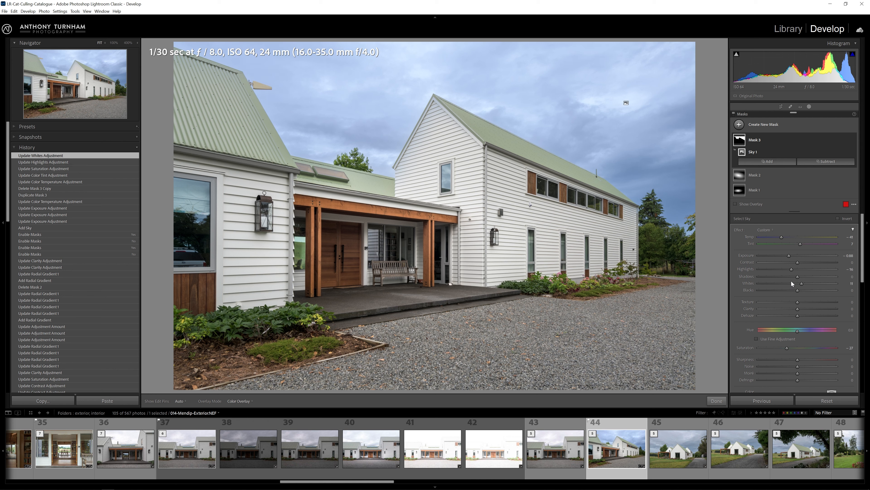
{"action": "mouse_move", "coordinate": [798, 309]}
{"action": "left_mouse_down"}
{"action": "mouse_move", "coordinate": [842, 312]}
{"action": "mouse_move", "coordinate": [794, 317]}
{"action": "left_mouse_up"}
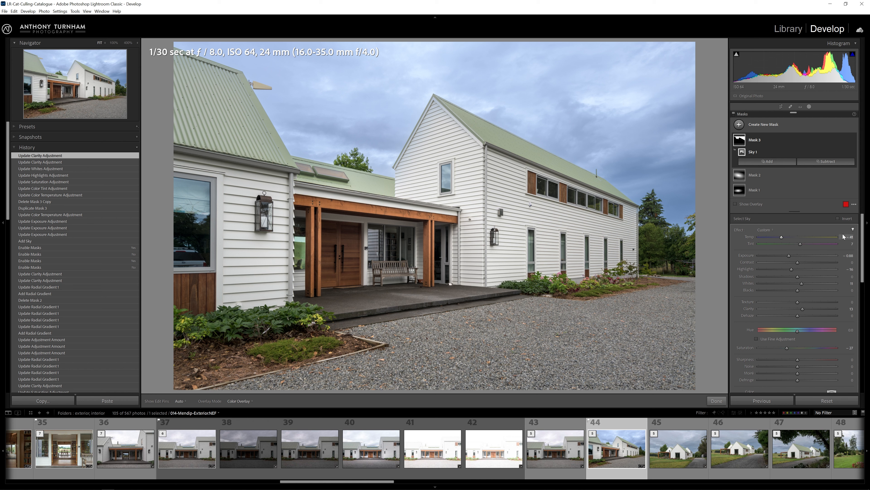
Set the sky mask's Amount to about 34 and duplicate the sky mask.
{"action": "left_click", "coordinate": [853, 229]}
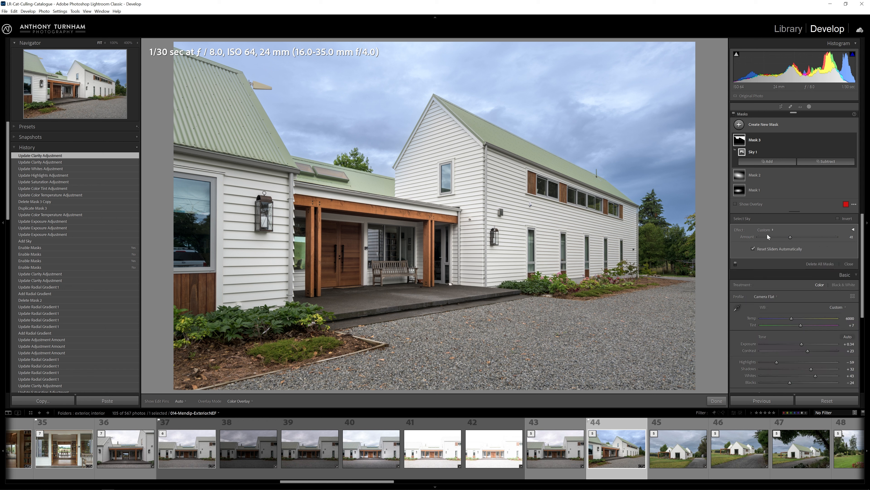
{"action": "left_click_drag", "start_coordinate": [791, 237], "coordinate": [779, 238]}
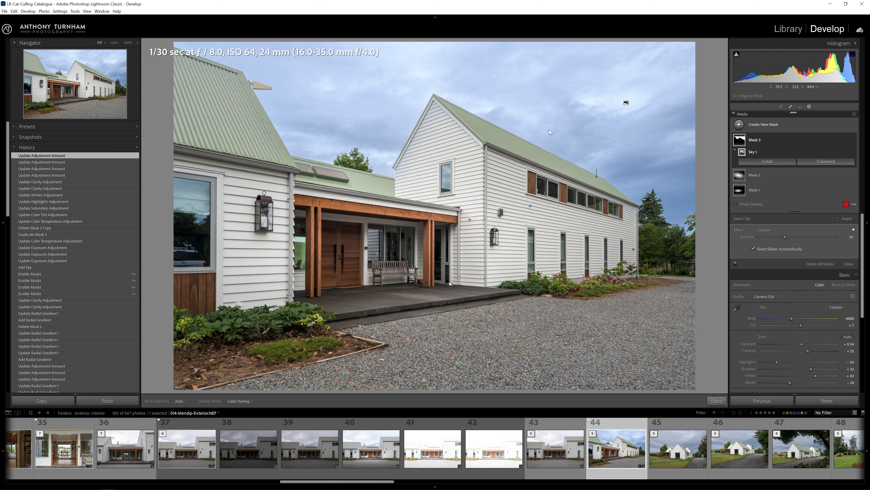
{"action": "left_click", "coordinate": [763, 142]}
{"action": "right_click", "coordinate": [755, 141]}
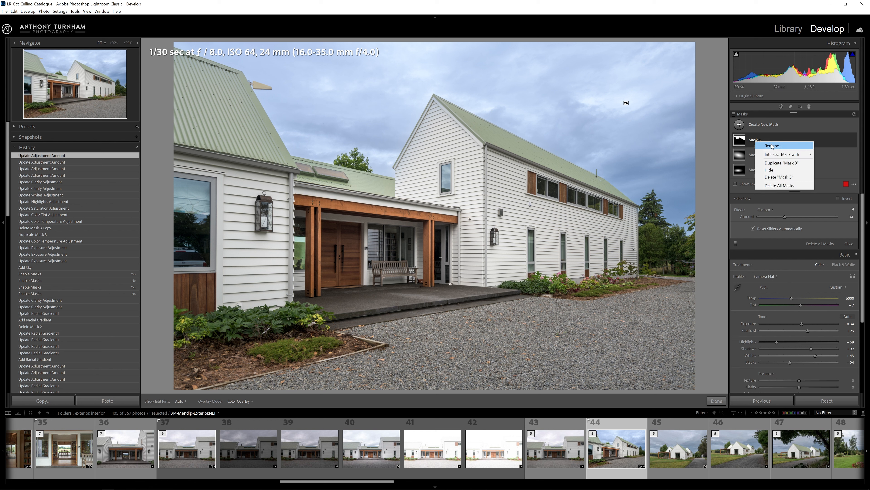
{"action": "left_click", "coordinate": [791, 164]}
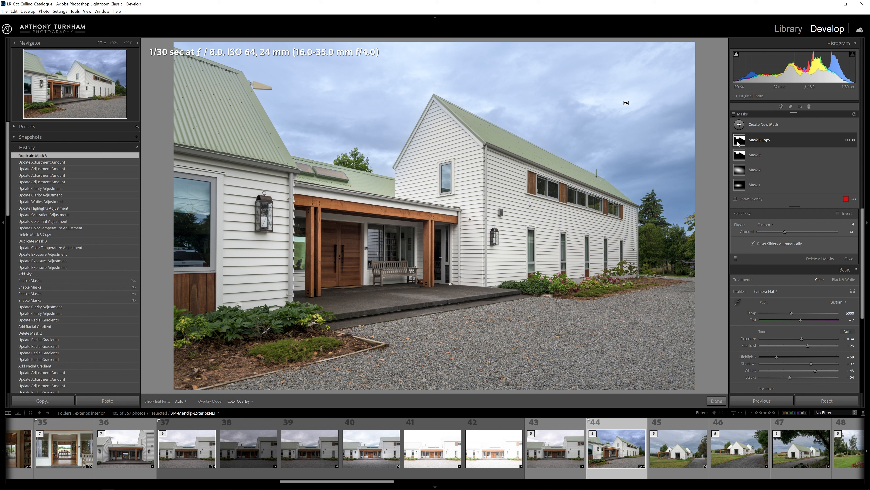
Reset all adjustments of the duplicated sky mask and show its overlay.
{"action": "left_click", "coordinate": [853, 224]}
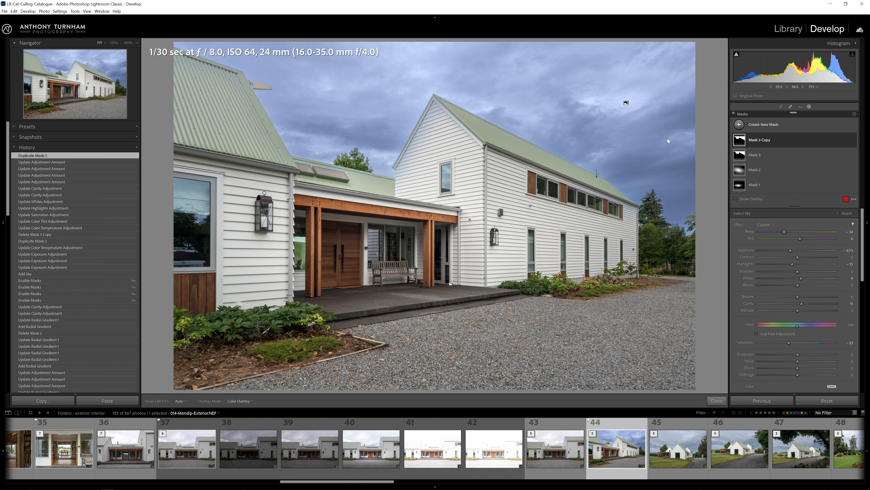
{"action": "key", "text": "alt"}
{"action": "left_click", "coordinate": [738, 225], "text": "alt"}
{"action": "key", "text": "o"}
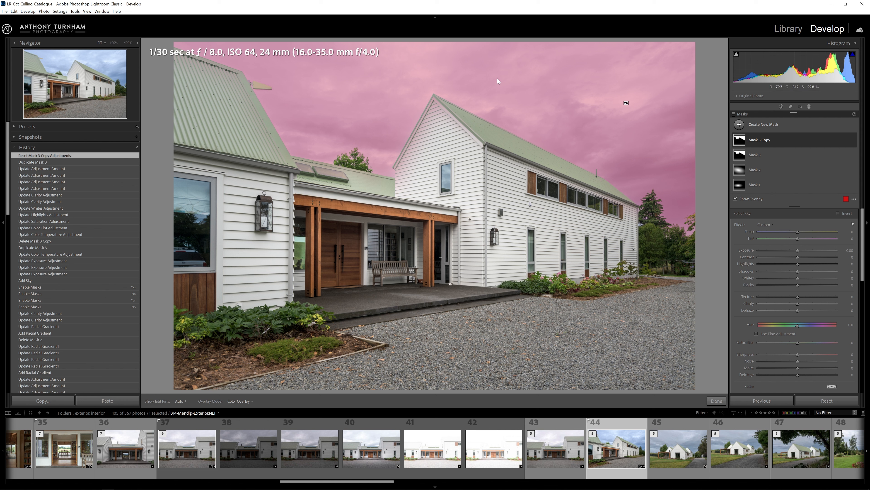
Brighten the copied sky mask to about +0.67 exposure and lower its contrast, highlights and saturation, resetting whites.
{"action": "left_click_drag", "start_coordinate": [798, 250], "coordinate": [802, 248]}
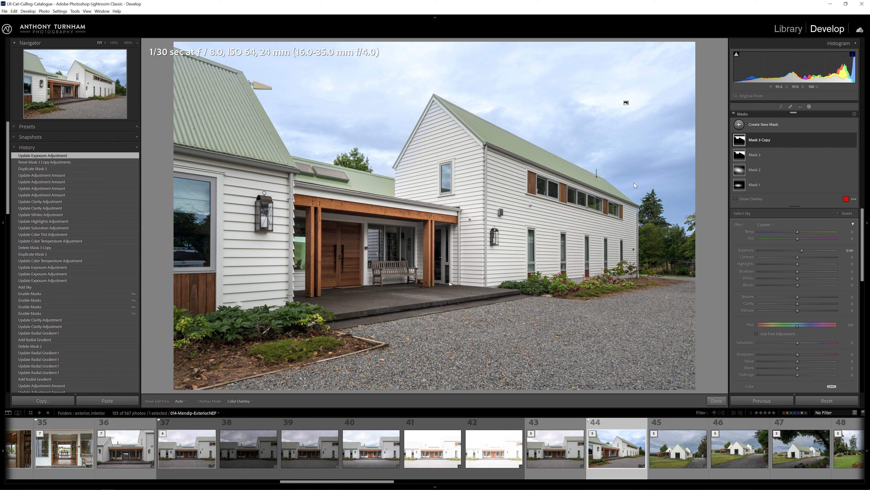
{"action": "left_click_drag", "start_coordinate": [800, 251], "coordinate": [803, 251]}
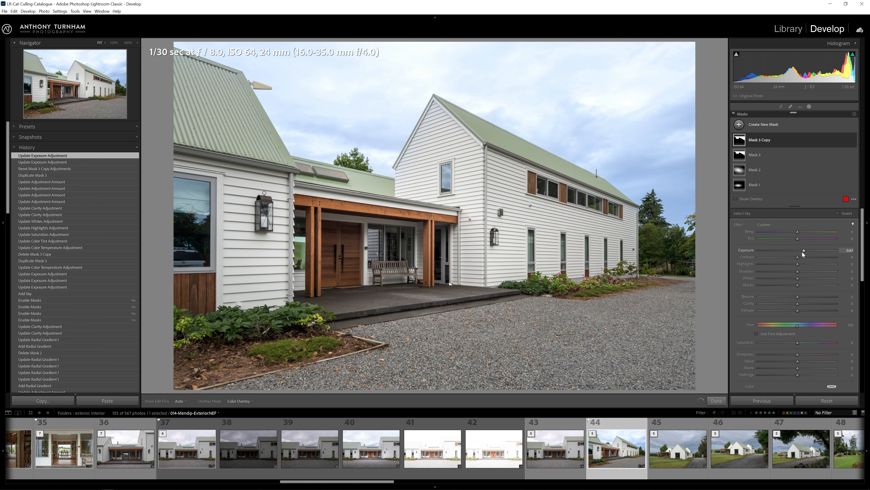
{"action": "left_click_drag", "start_coordinate": [798, 256], "coordinate": [787, 257]}
{"action": "left_click_drag", "start_coordinate": [798, 264], "coordinate": [791, 264]}
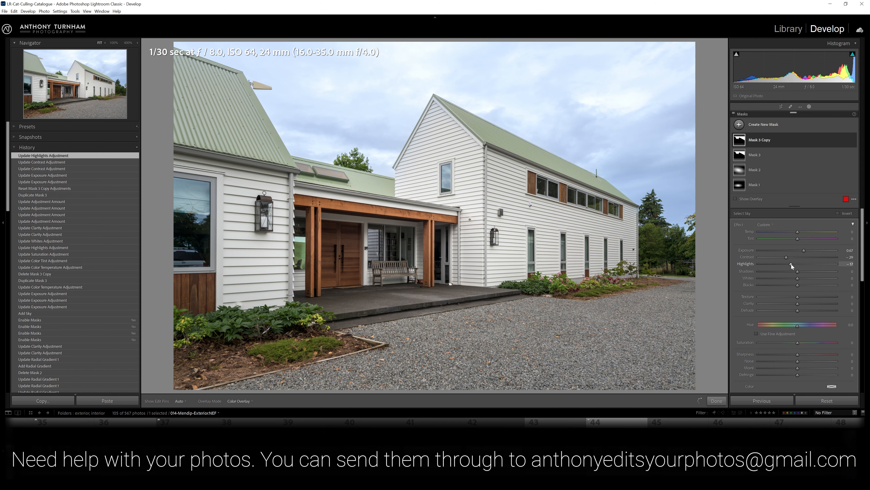
{"action": "double_click", "coordinate": [799, 277]}
{"action": "left_click_drag", "start_coordinate": [798, 343], "coordinate": [790, 344]}
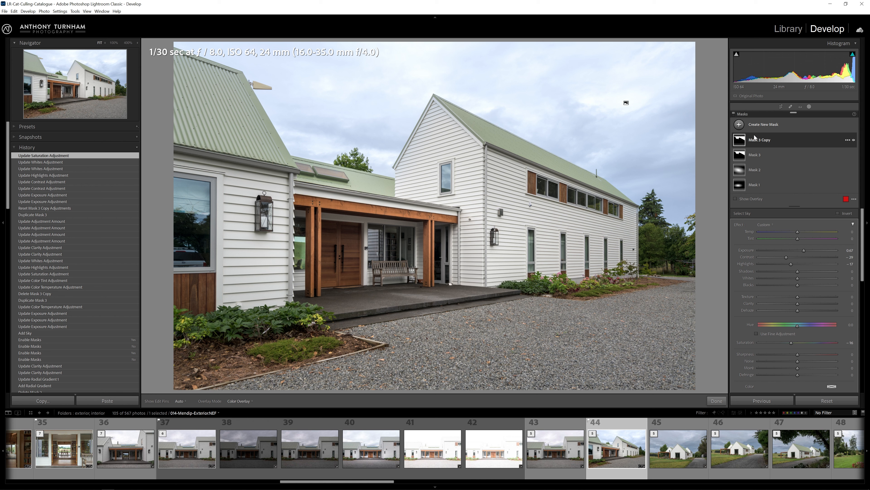
Subtract a linear gradient from the copied sky mask, dragged from the top of the sky downward.
{"action": "mouse_move", "coordinate": [741, 142]}
{"action": "left_click", "coordinate": [800, 143]}
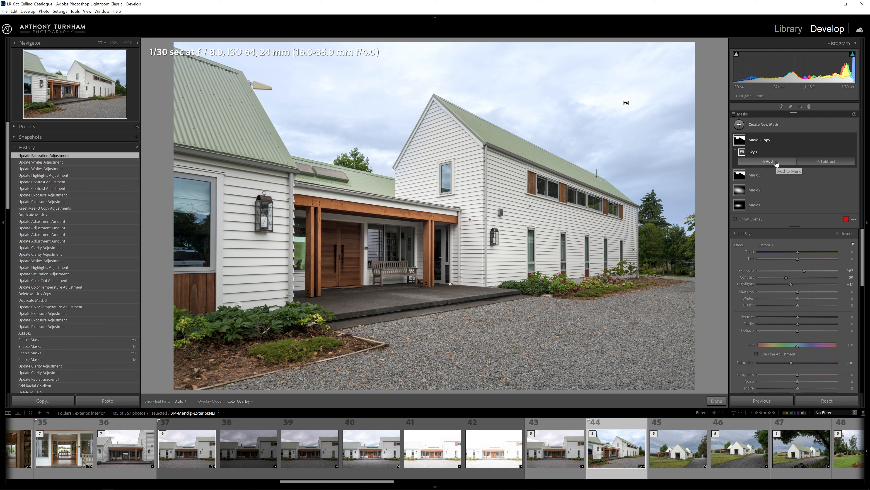
{"action": "left_click", "coordinate": [816, 164]}
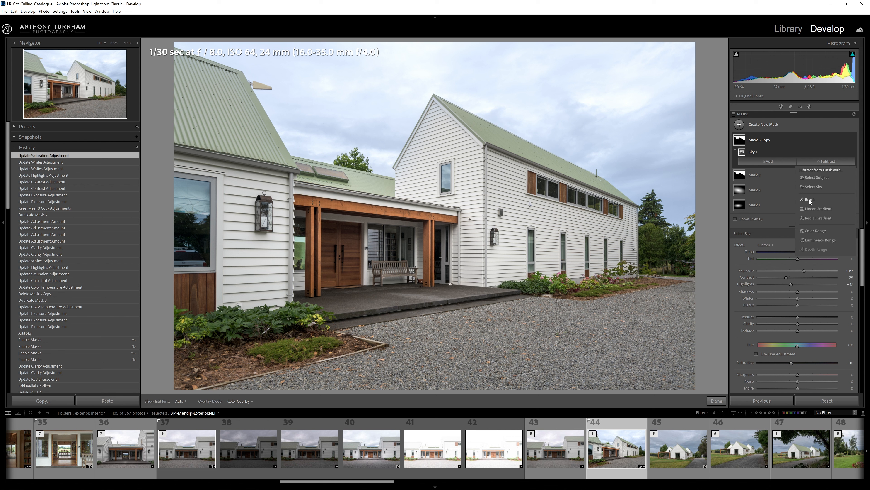
{"action": "left_click", "coordinate": [827, 210]}
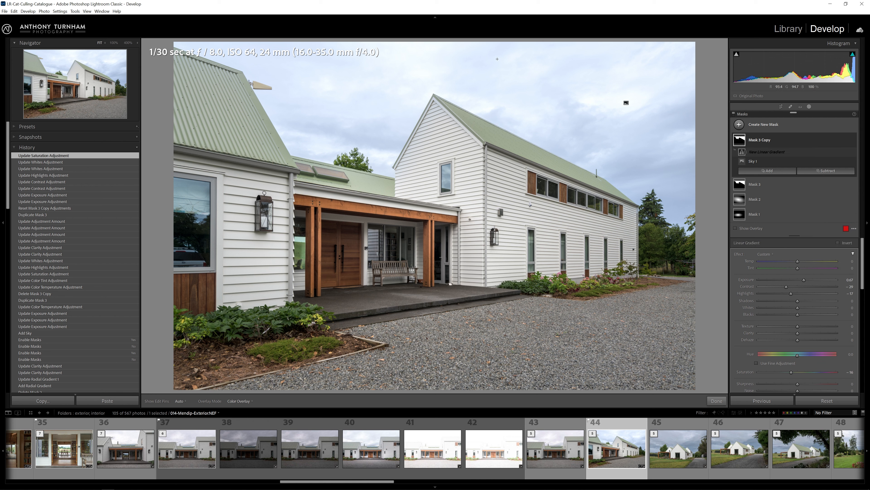
{"action": "left_click_drag", "start_coordinate": [506, 42], "coordinate": [507, 166]}
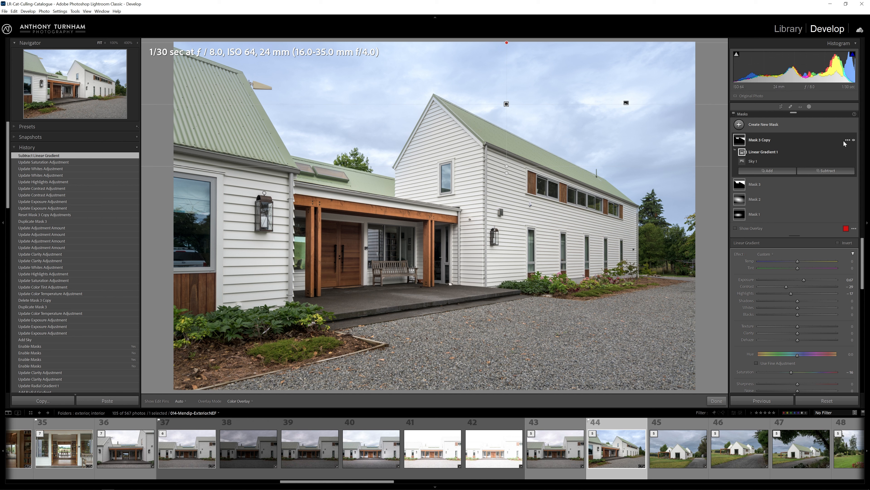
Subtract a brush from the copied sky mask, painting over the right-hand sky and trees with higher flow.
{"action": "left_click", "coordinate": [821, 172]}
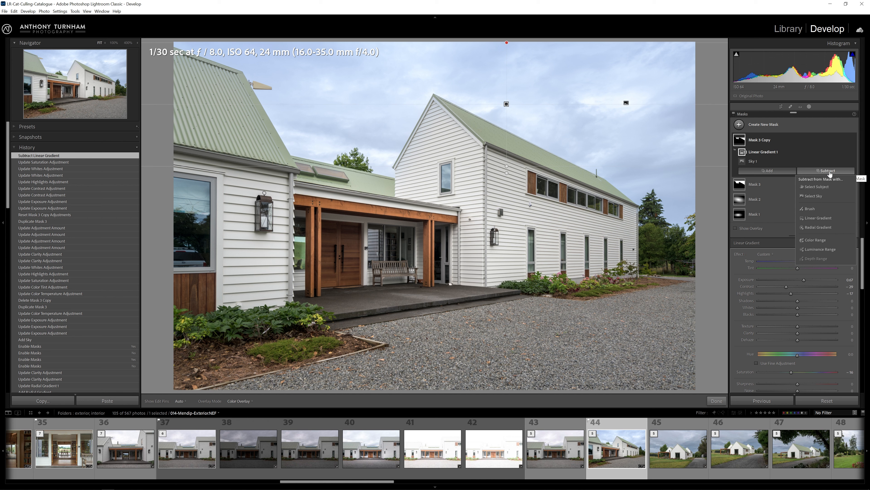
{"action": "left_click", "coordinate": [809, 209]}
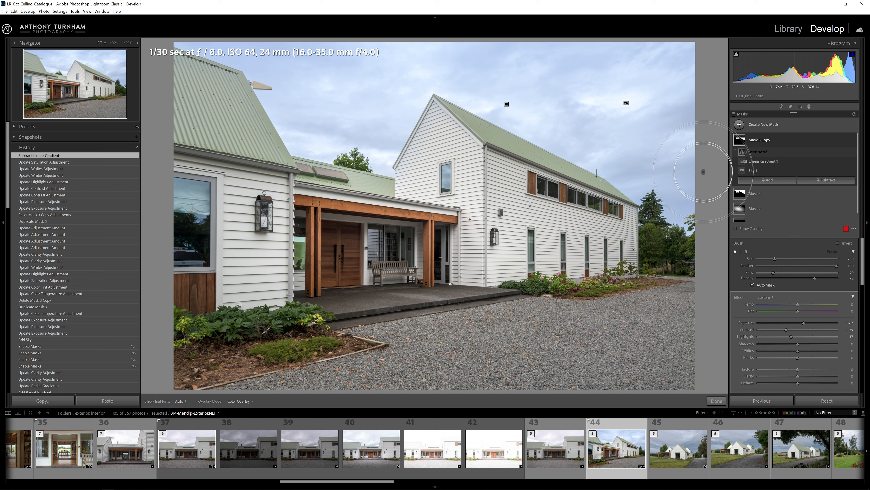
{"action": "left_click_drag", "start_coordinate": [699, 219], "coordinate": [662, 192]}
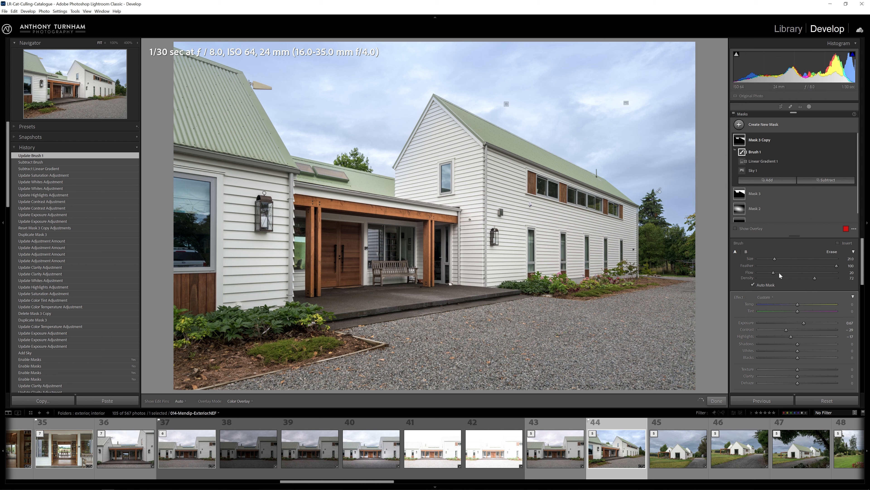
{"action": "left_click_drag", "start_coordinate": [775, 273], "coordinate": [802, 275]}
{"action": "mouse_move", "coordinate": [693, 103]}
{"action": "left_mouse_down"}
{"action": "mouse_move", "coordinate": [669, 36]}
{"action": "mouse_move", "coordinate": [580, 17]}
{"action": "left_mouse_up"}
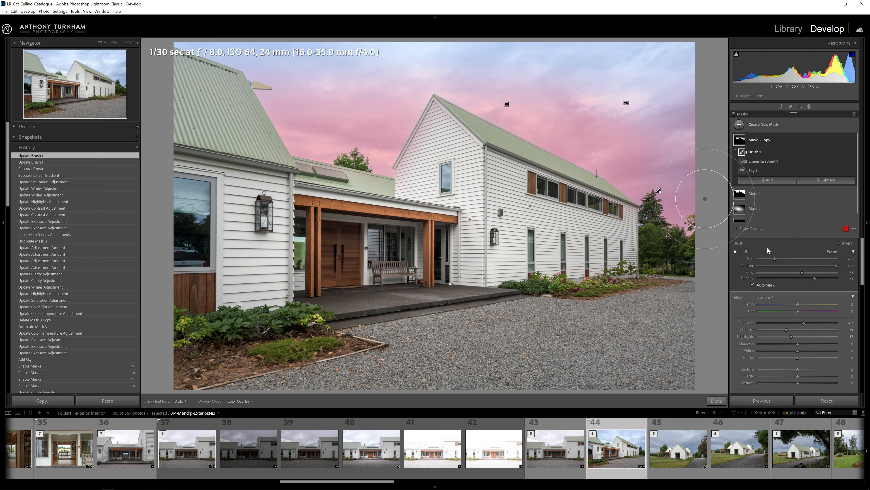
Set the copied sky mask's exposure to about +0.78.
{"action": "scroll", "coordinate": [805, 268], "scroll_direction": "down", "scroll_amount": 3}
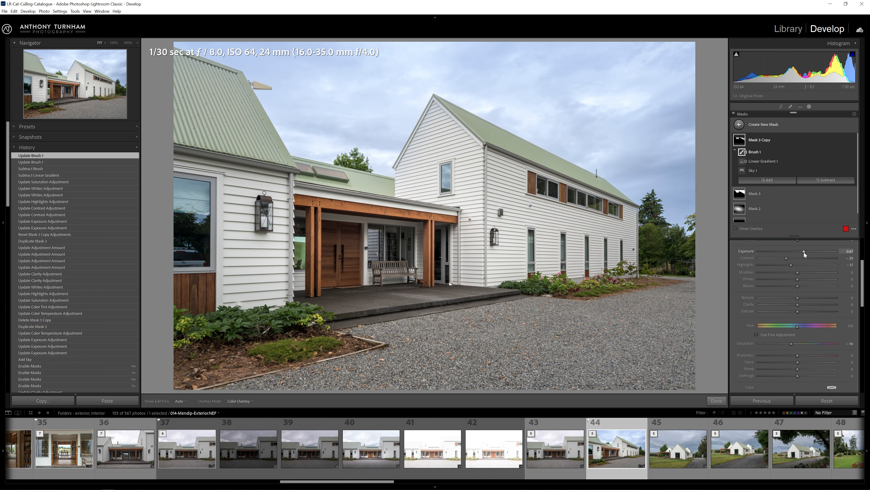
{"action": "left_click_drag", "start_coordinate": [804, 251], "coordinate": [845, 258]}
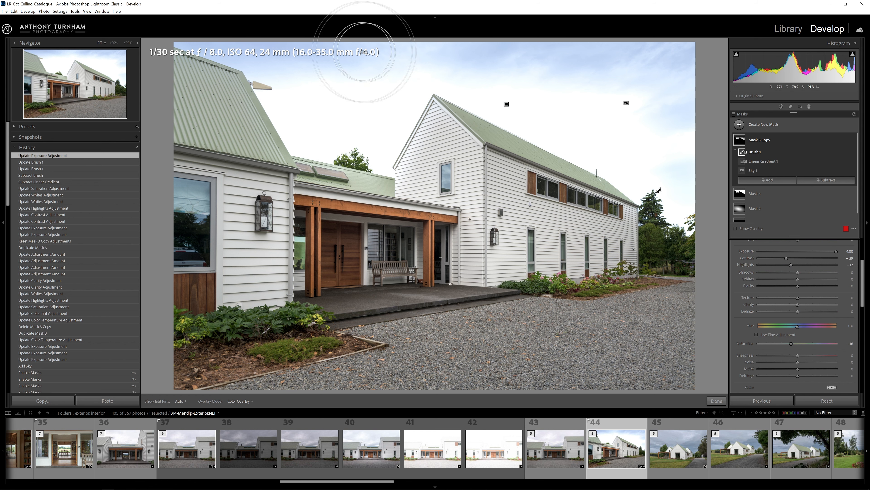
{"action": "left_click", "coordinate": [803, 252]}
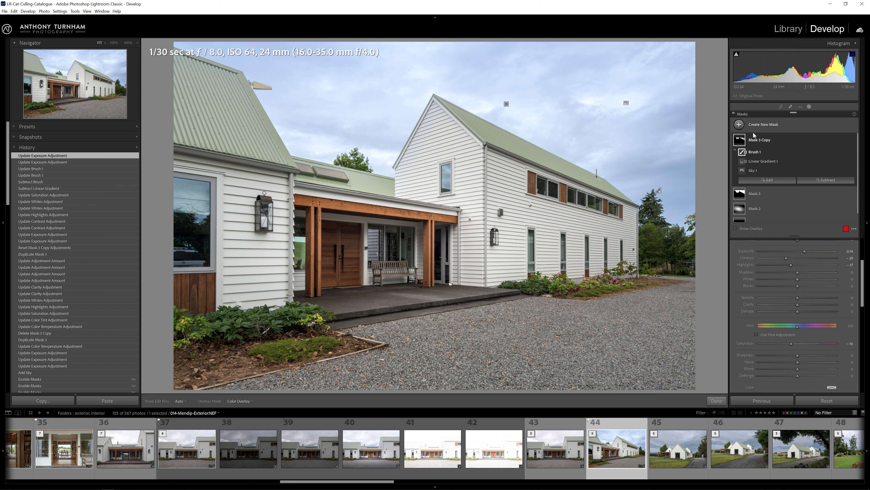
Create a new linear gradient mask over the gravel foreground, dragged up from the bottom edge.
{"action": "left_click", "coordinate": [741, 127]}
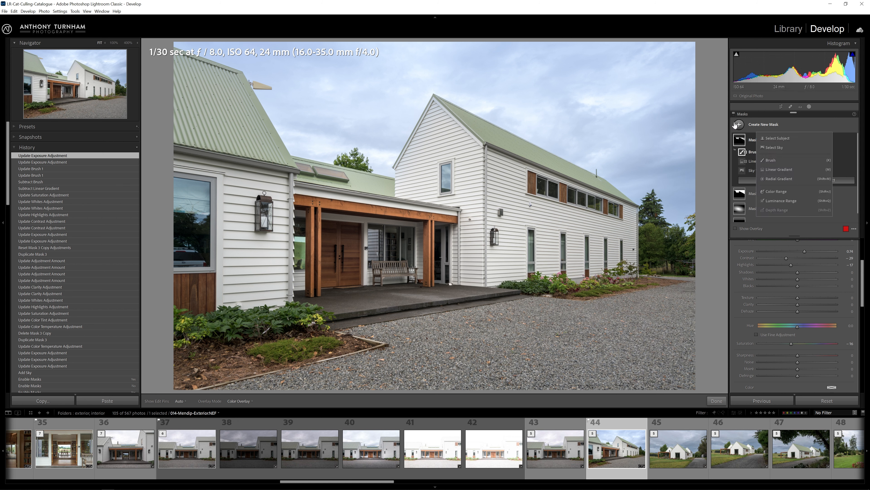
{"action": "left_click", "coordinate": [780, 168]}
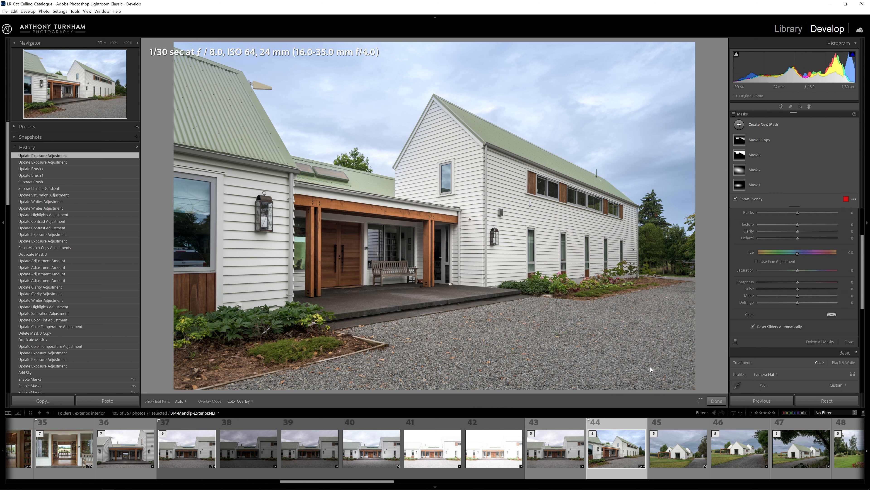
{"action": "left_click_drag", "start_coordinate": [648, 381], "coordinate": [628, 267]}
{"action": "left_click_drag", "start_coordinate": [670, 314], "coordinate": [670, 314]}
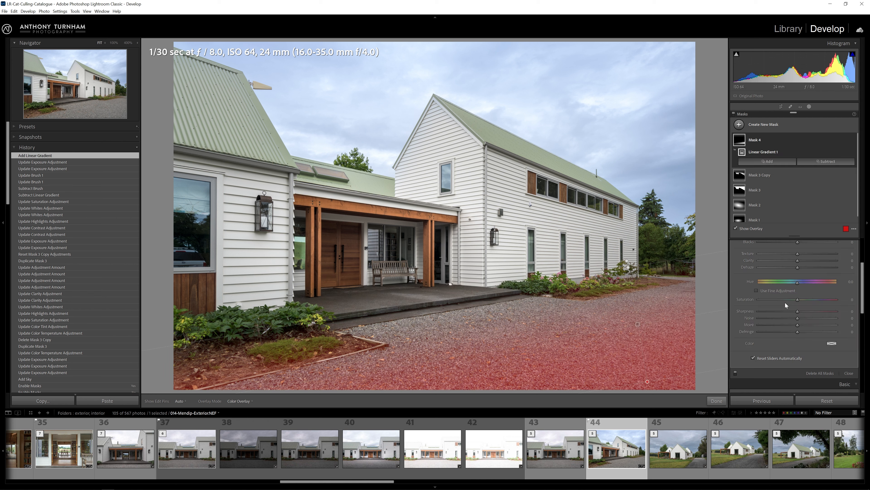
Darken the gravel gradient mask: exposure about -0.4, contrast -32, whites -100 and blacks +37.
{"action": "scroll", "coordinate": [791, 296], "scroll_direction": "up", "scroll_amount": 3}
{"action": "key", "text": "o"}
{"action": "left_click_drag", "start_coordinate": [797, 279], "coordinate": [762, 285]}
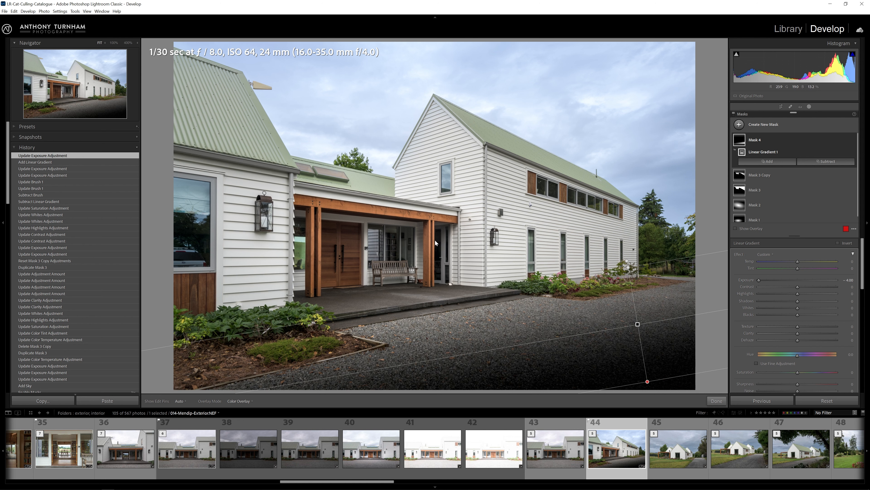
{"action": "double_click", "coordinate": [795, 279]}
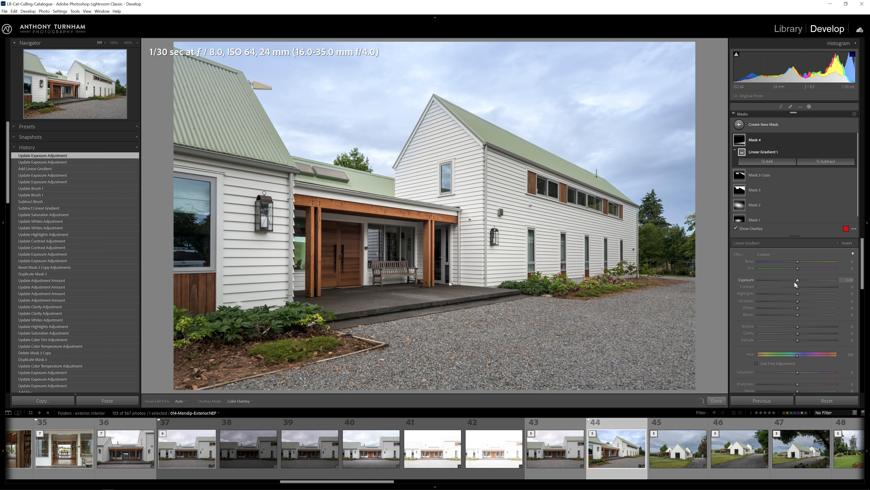
{"action": "key", "text": "o"}
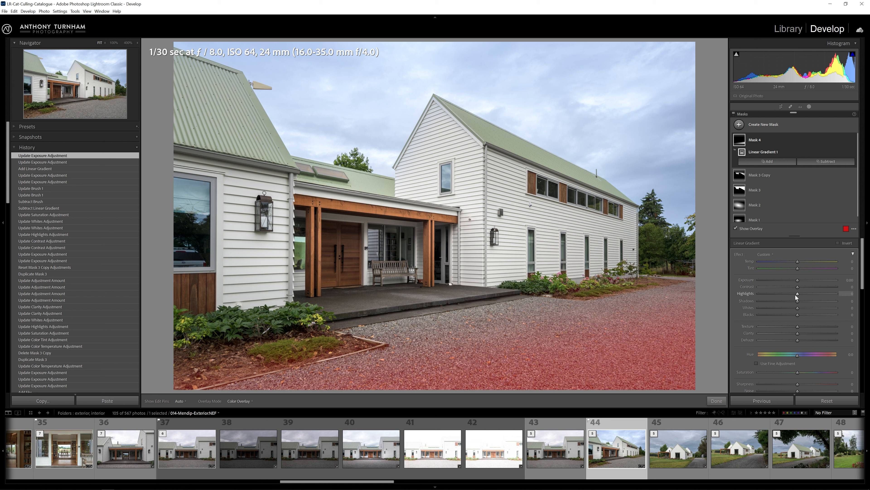
{"action": "key", "text": "o"}
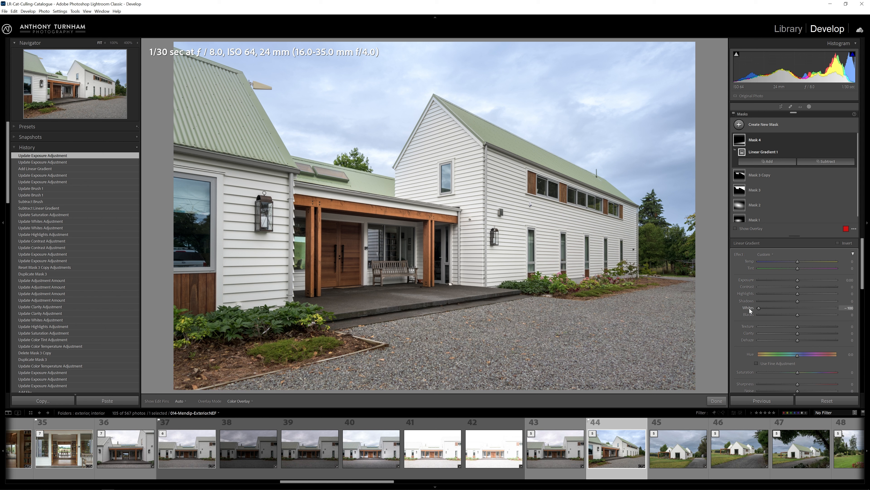
{"action": "left_click_drag", "start_coordinate": [799, 309], "coordinate": [755, 308]}
{"action": "mouse_move", "coordinate": [797, 288]}
{"action": "left_mouse_down"}
{"action": "mouse_move", "coordinate": [784, 288]}
{"action": "mouse_move", "coordinate": [793, 281]}
{"action": "left_mouse_up"}
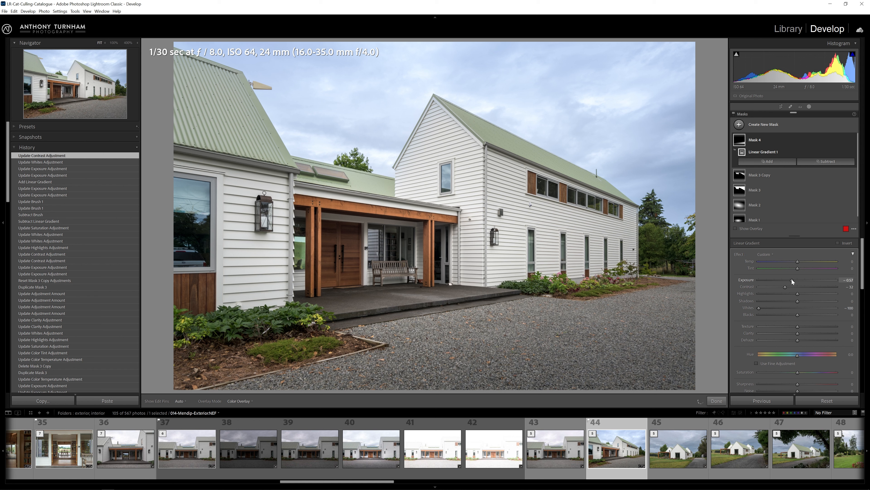
{"action": "left_click_drag", "start_coordinate": [798, 315], "coordinate": [804, 315]}
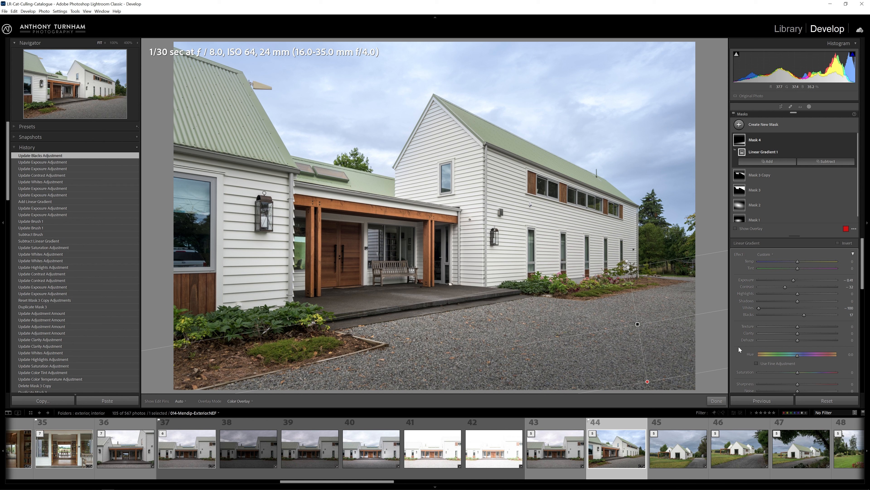
Set the gravel gradient mask's clarity to about -16.
{"action": "left_click_drag", "start_coordinate": [797, 333], "coordinate": [843, 334]}
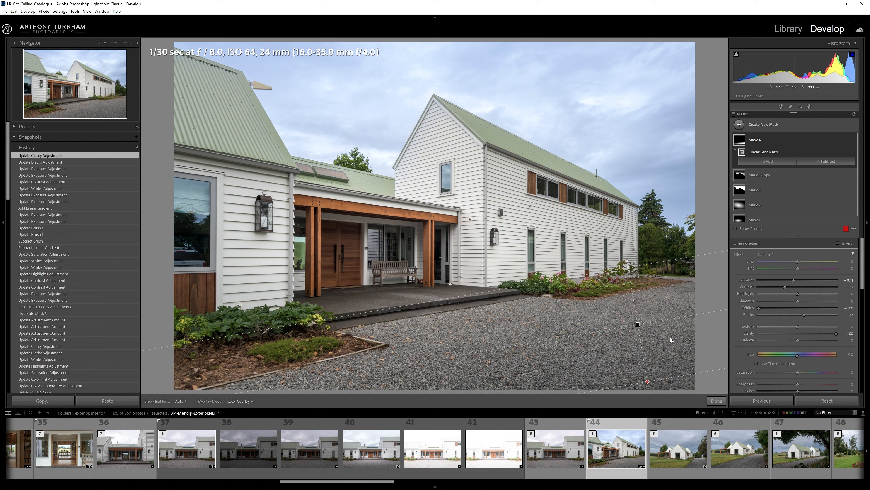
{"action": "left_click_drag", "start_coordinate": [837, 335], "coordinate": [761, 337]}
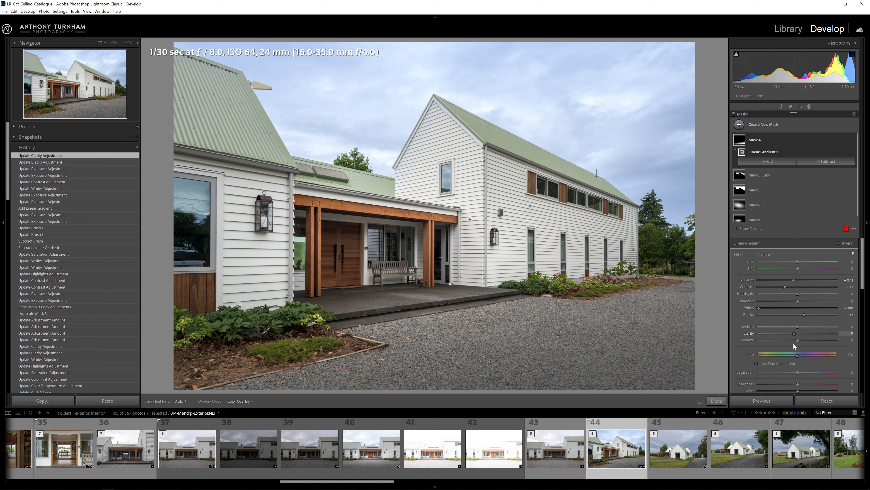
{"action": "left_click_drag", "start_coordinate": [792, 344], "coordinate": [791, 344]}
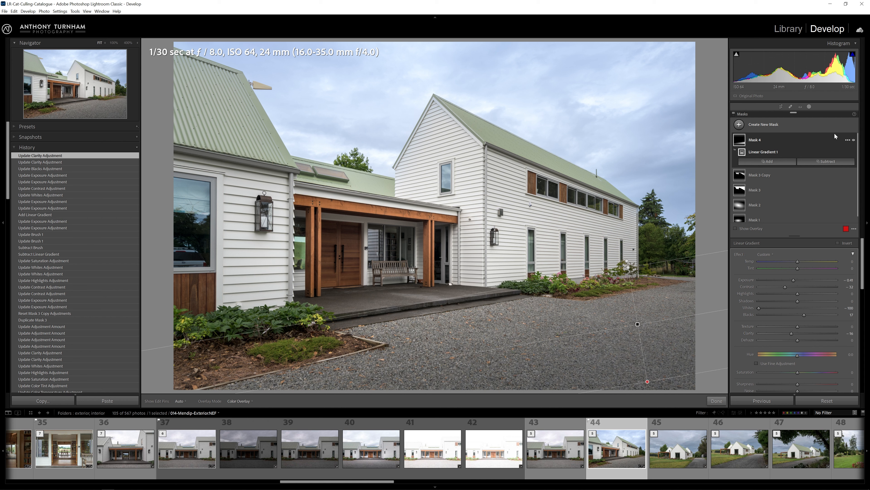
Toggle the new gravel mask's visibility on and off to compare its effect.
{"action": "left_click", "coordinate": [854, 141]}
{"action": "left_click", "coordinate": [854, 140]}
{"action": "left_click", "coordinate": [854, 141]}
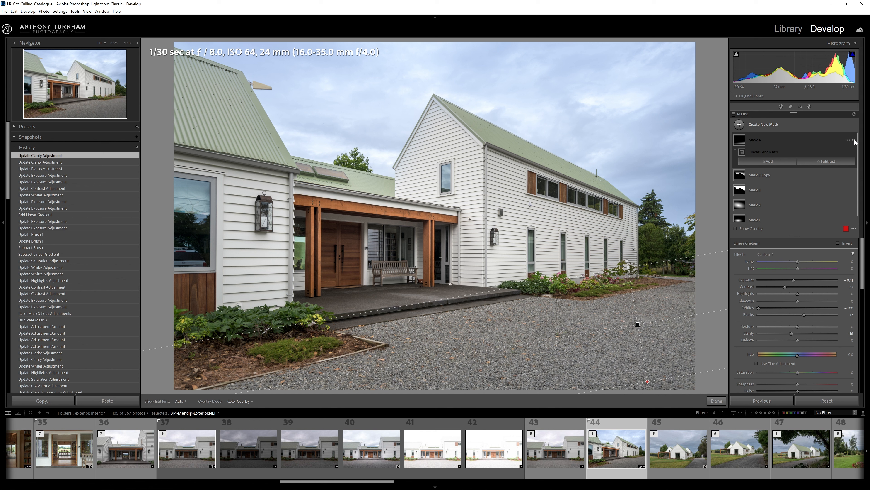
{"action": "left_click", "coordinate": [854, 141]}
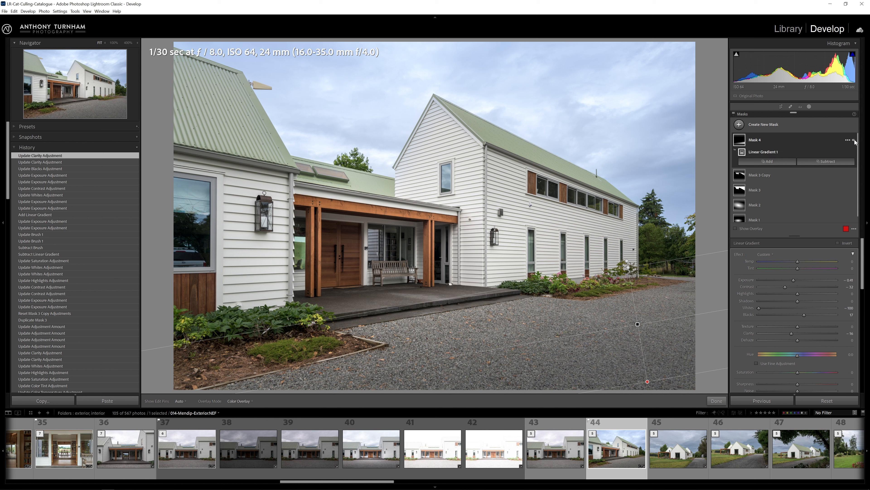
{"action": "left_click", "coordinate": [854, 140]}
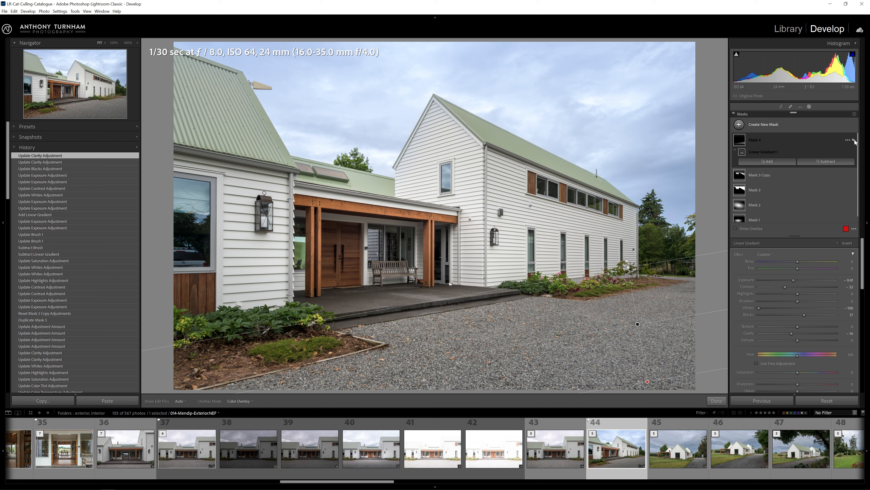
{"action": "left_click", "coordinate": [854, 140]}
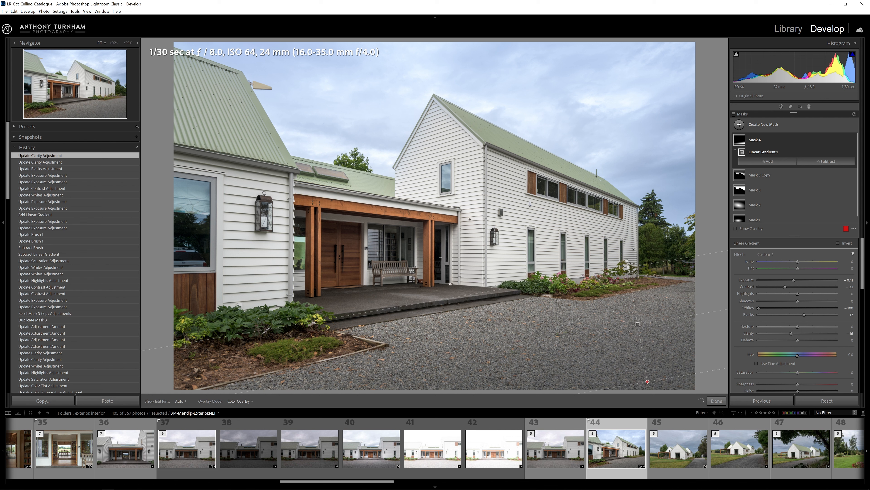
Set the gravel mask's overall Amount to about 51.
{"action": "left_click", "coordinate": [810, 143]}
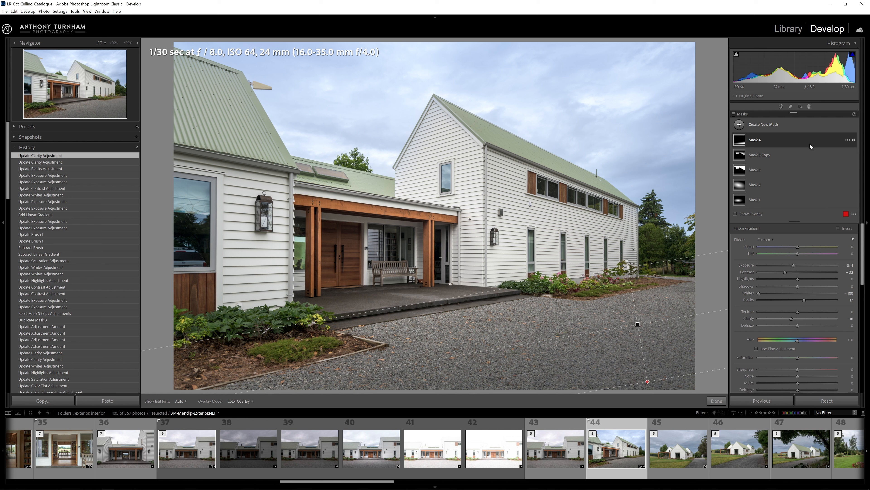
{"action": "left_click", "coordinate": [853, 238]}
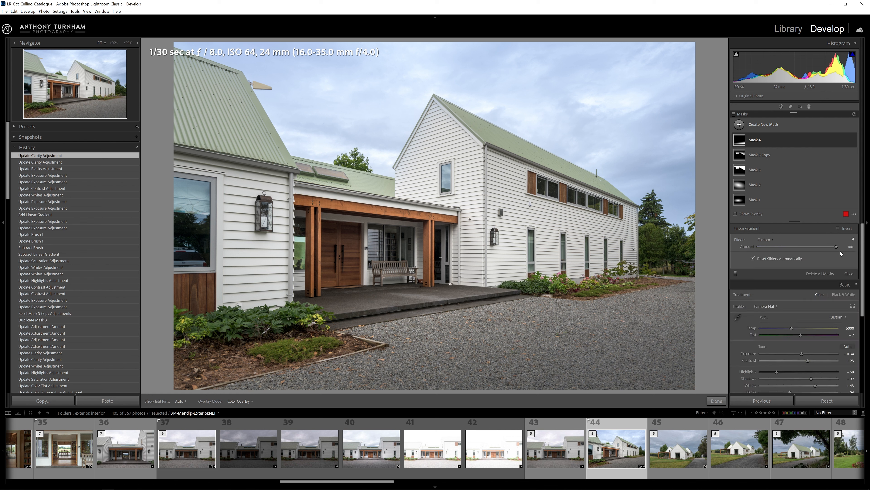
{"action": "left_click_drag", "start_coordinate": [811, 250], "coordinate": [798, 252]}
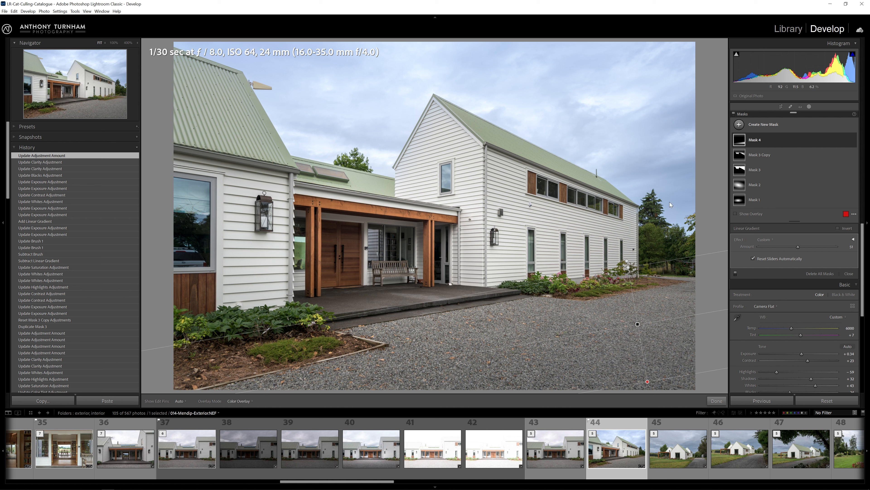
Compare the photo with masks off and on, and toggle the before/after view.
{"action": "left_click", "coordinate": [734, 114]}
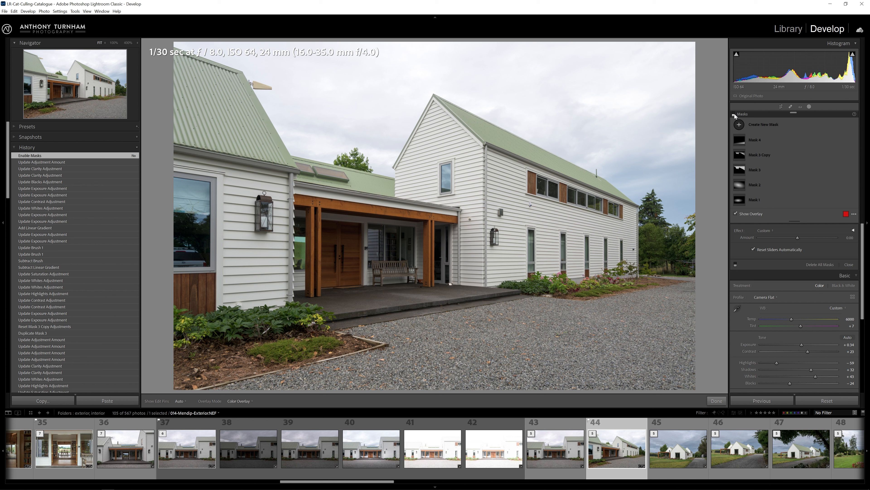
{"action": "left_click", "coordinate": [734, 114]}
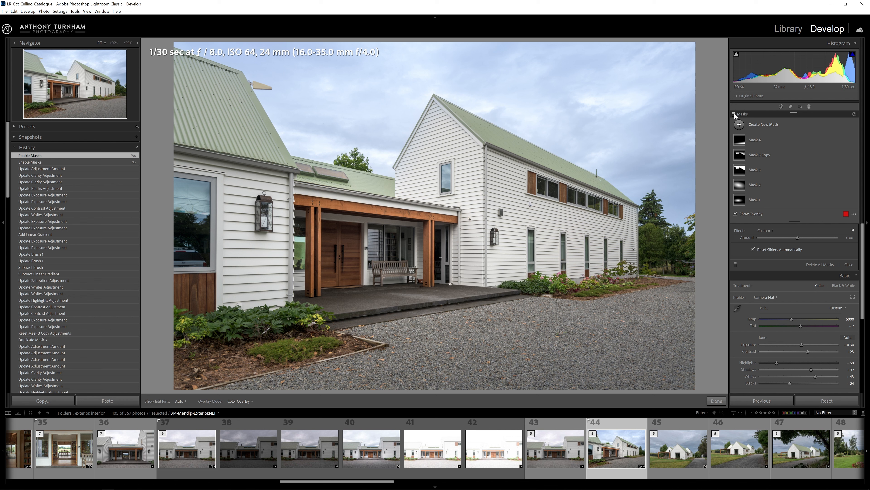
{"action": "key", "text": "shift+w"}
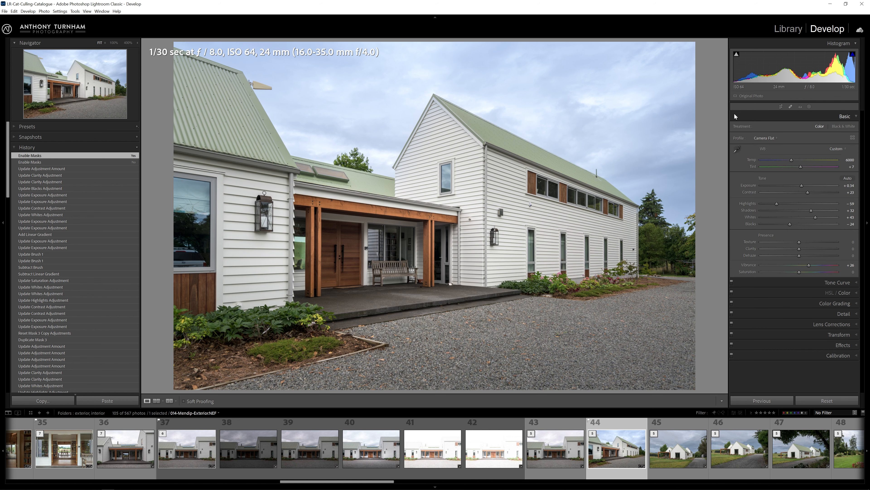
{"action": "key", "text": "backslash"}
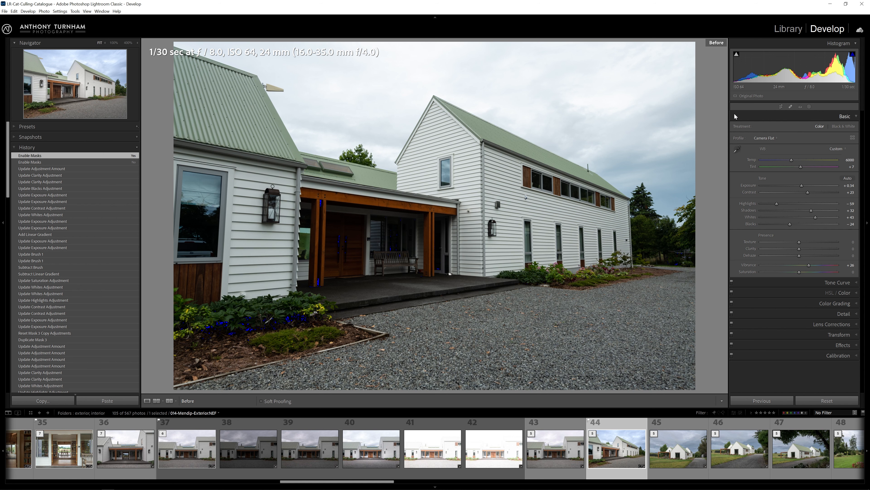
{"action": "key", "text": "backslash"}
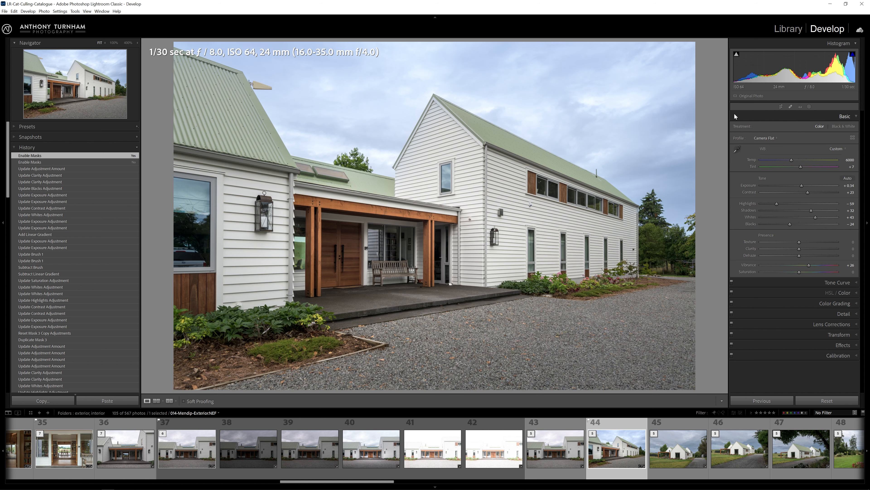
{"action": "key", "text": "backslash"}
{"action": "key", "text": "backslash"}
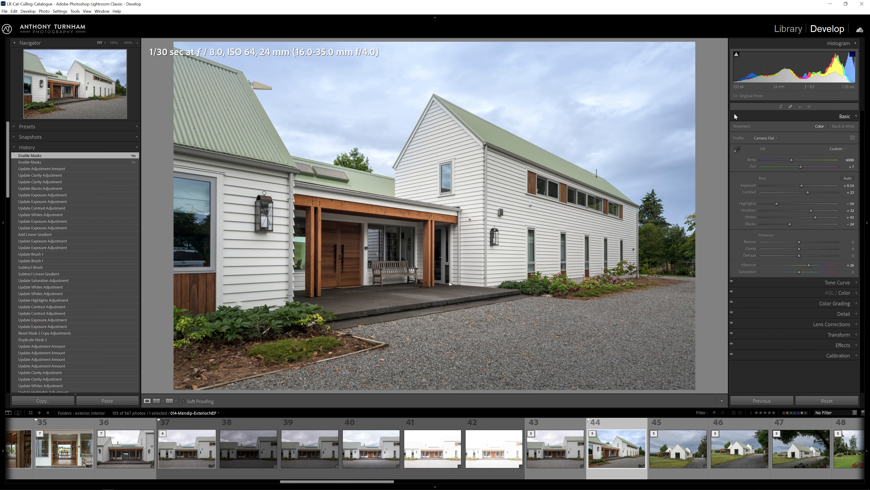